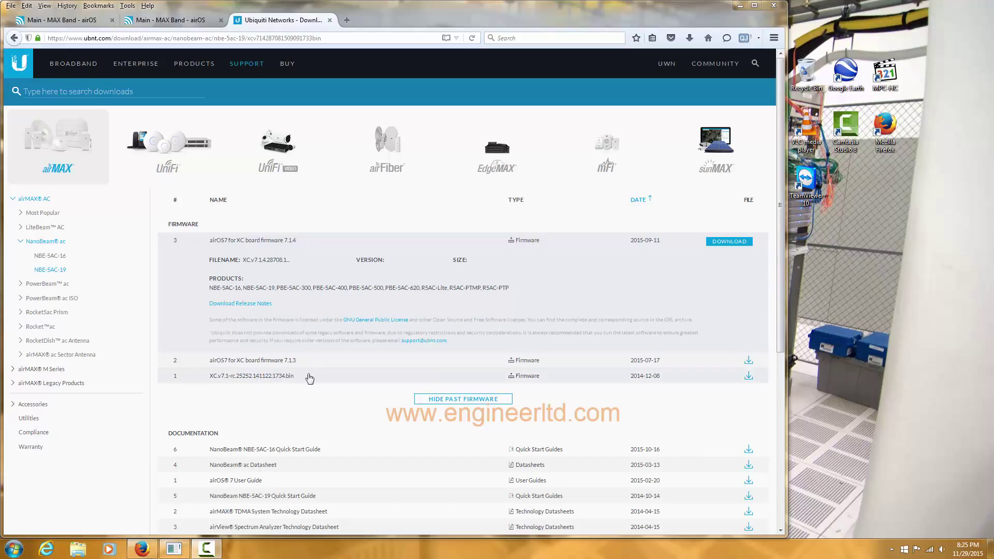
Check the two downloaded XC firmware files in Firefox Downloads, then minimize the browser
click(689, 39)
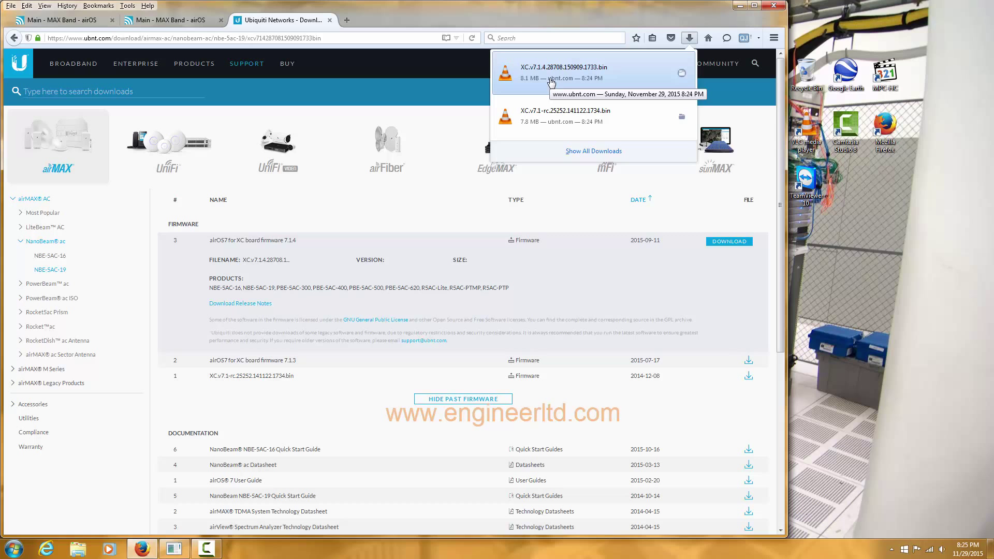
click(738, 6)
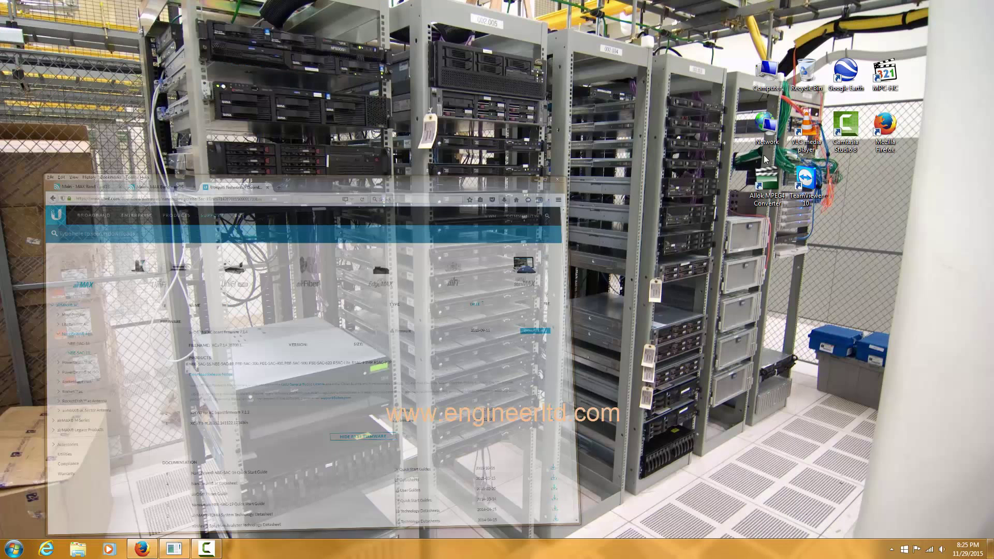
Open the Local Area Connection properties from the Network and Sharing Center adapter settings
right_click(930, 550)
click(929, 546)
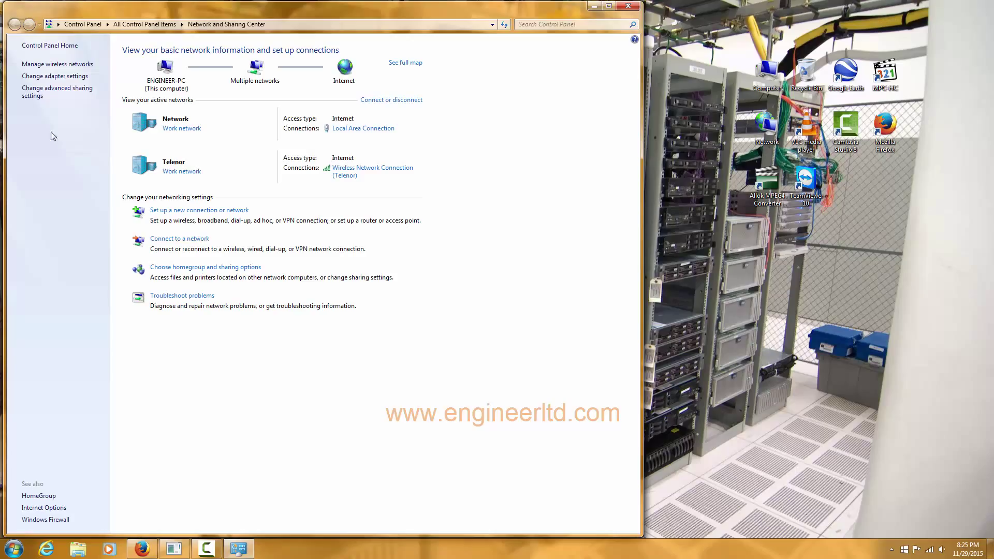
click(55, 77)
right_click(56, 78)
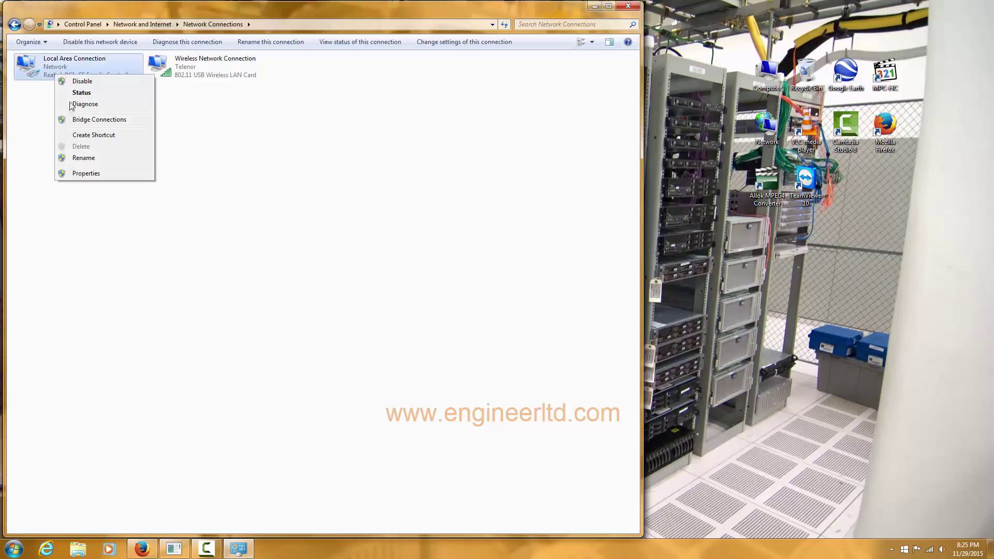
click(97, 175)
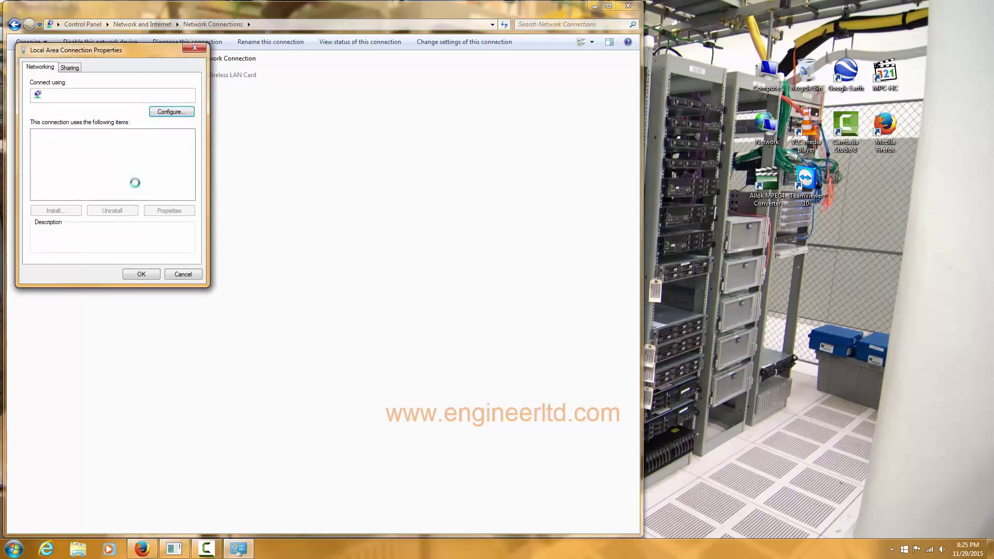
Set IPv4 to static 192.168.1.3 with mask 255.255.255.0 and close the connection windows
click(132, 169)
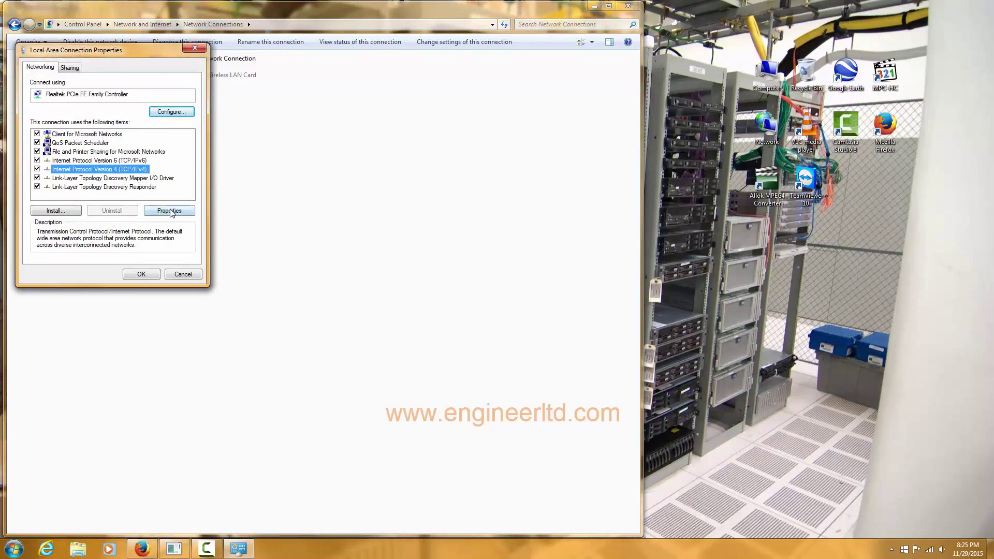
click(170, 210)
click(95, 164)
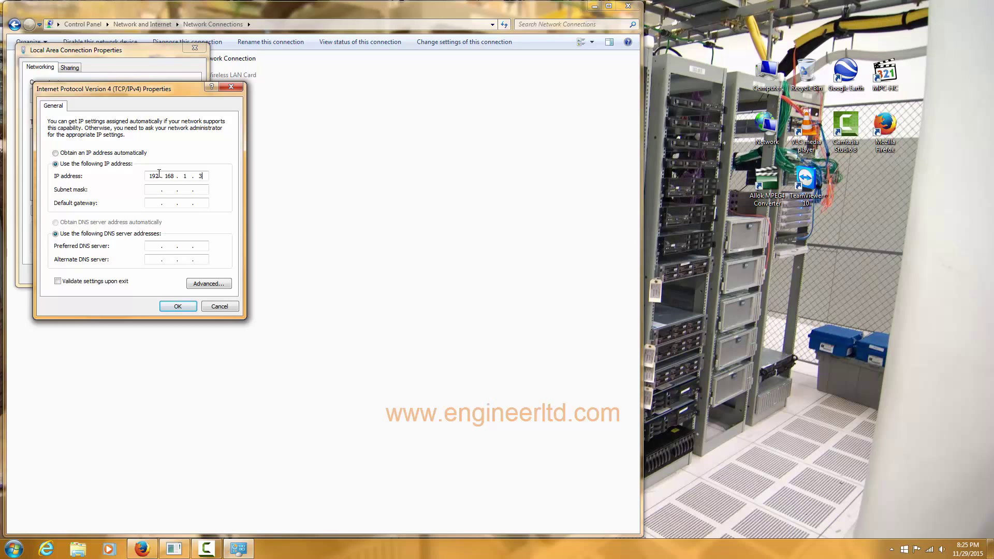
click(156, 189)
click(178, 306)
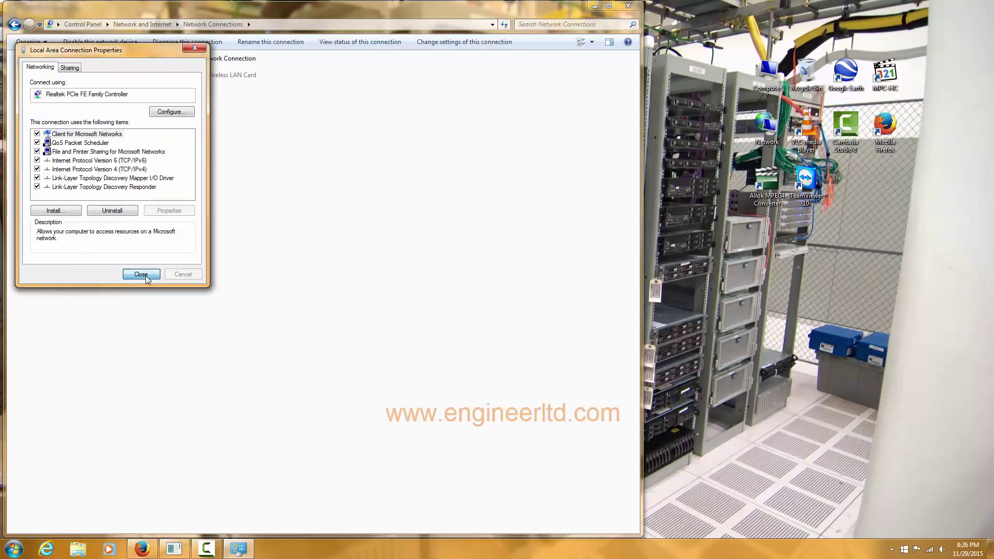
click(141, 274)
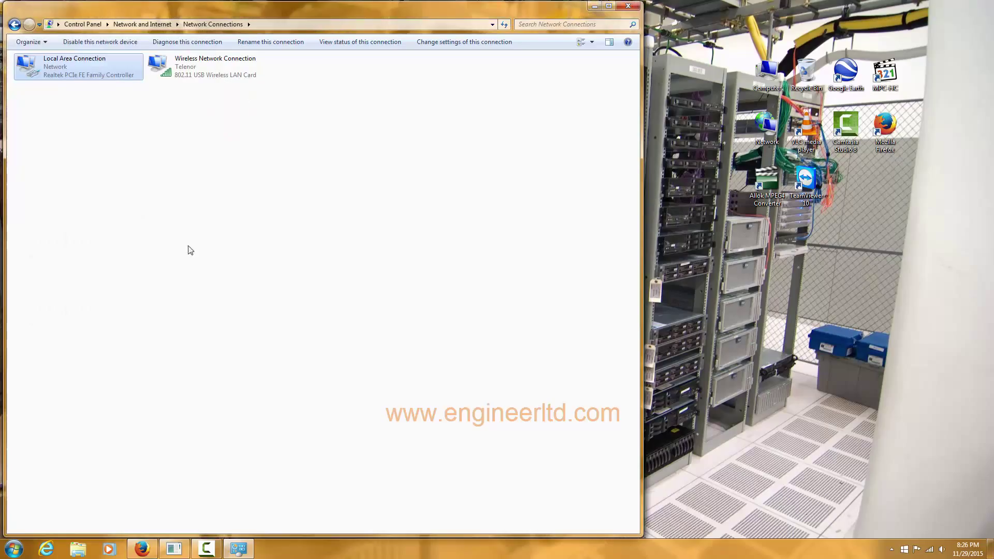
click(632, 7)
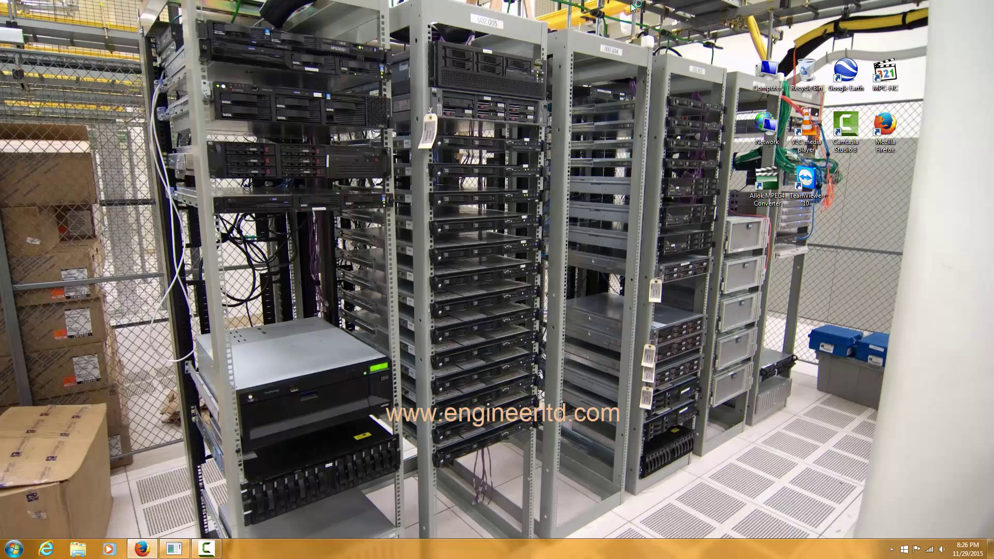
Run a continuous ping -t 192.168.1.20 from the Run dialog
key(super+r)
key(Down)
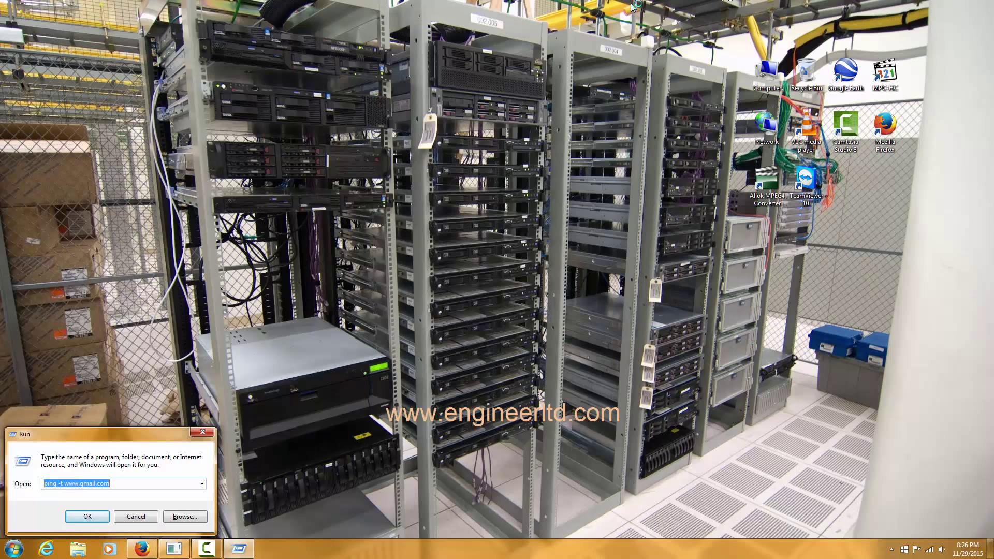
key(BackSpace)
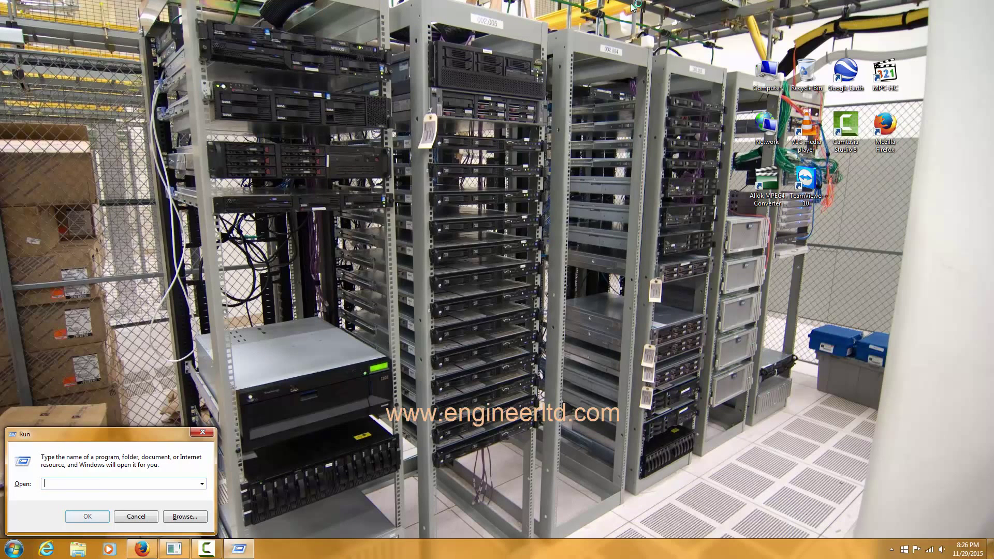
text(ping)
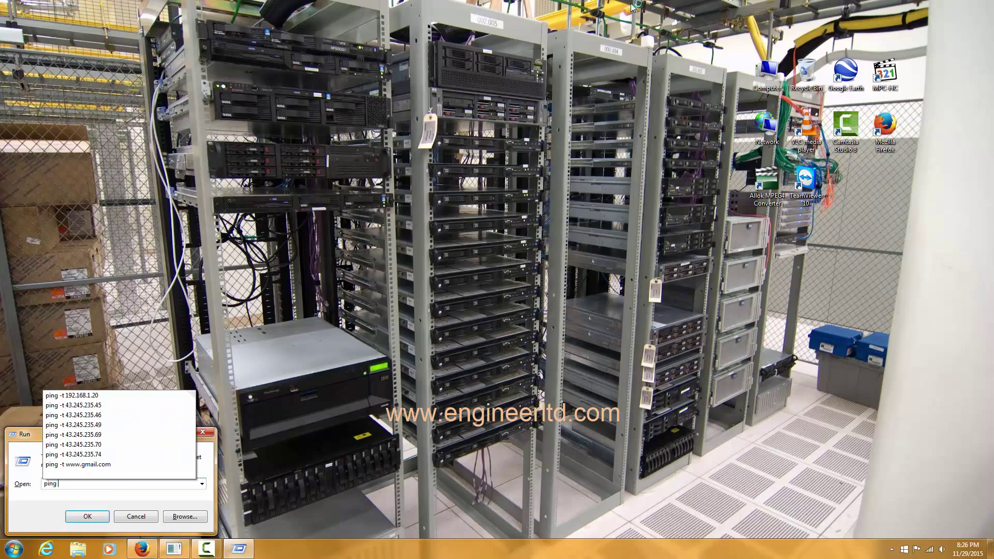
text( -t 192.168.1.20)
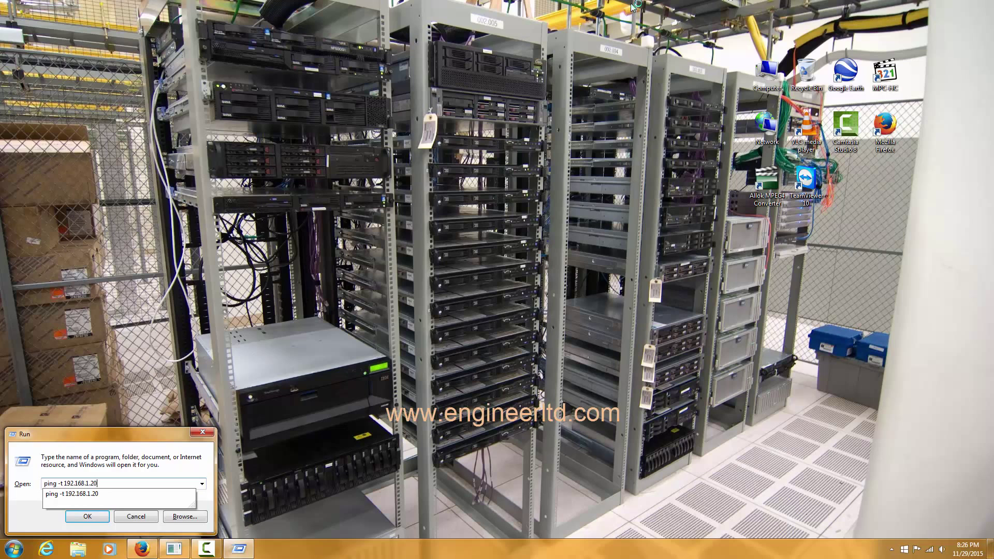
key(Return)
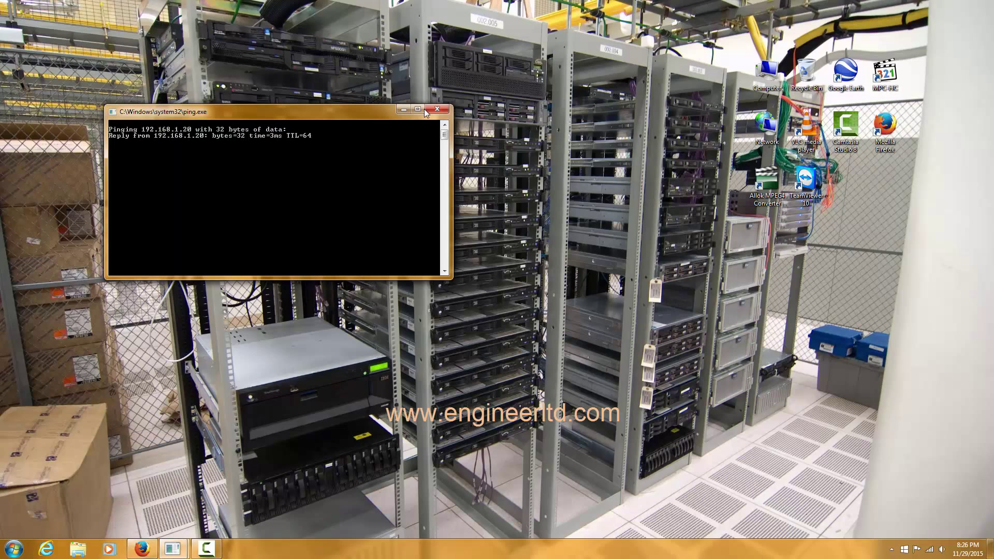
Move and minimize the ping window, then return to Firefox
drag(311, 110, 874, 291)
click(923, 289)
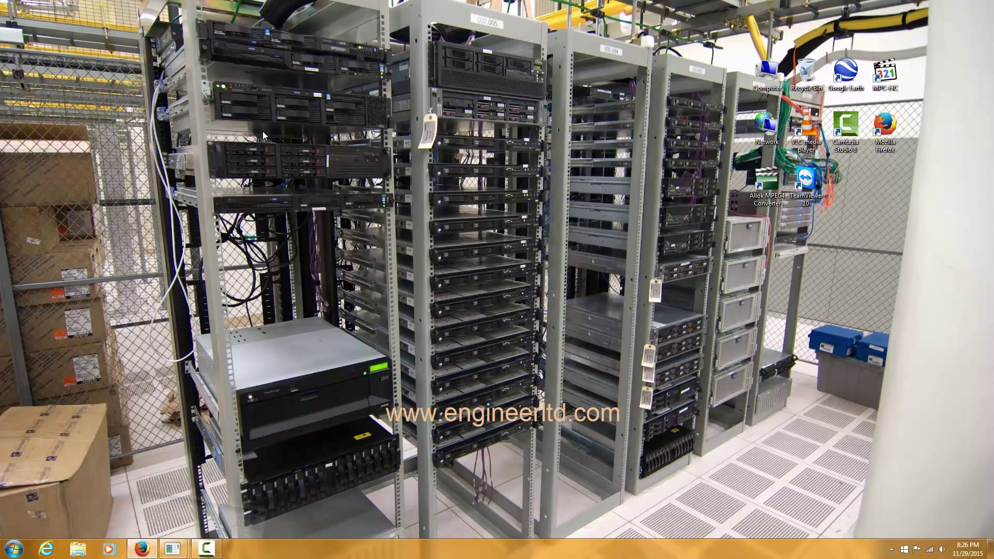
key(alt+Tab)
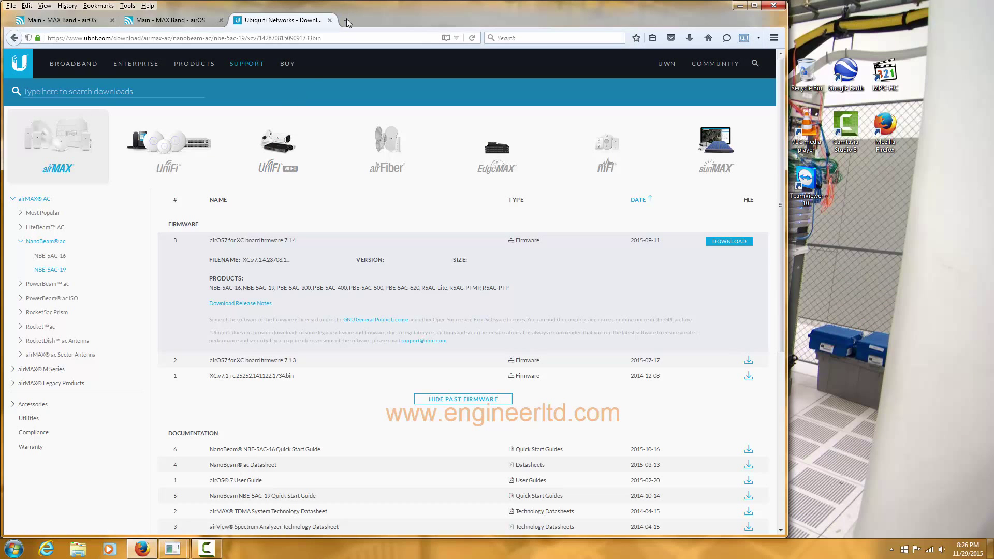
click(347, 22)
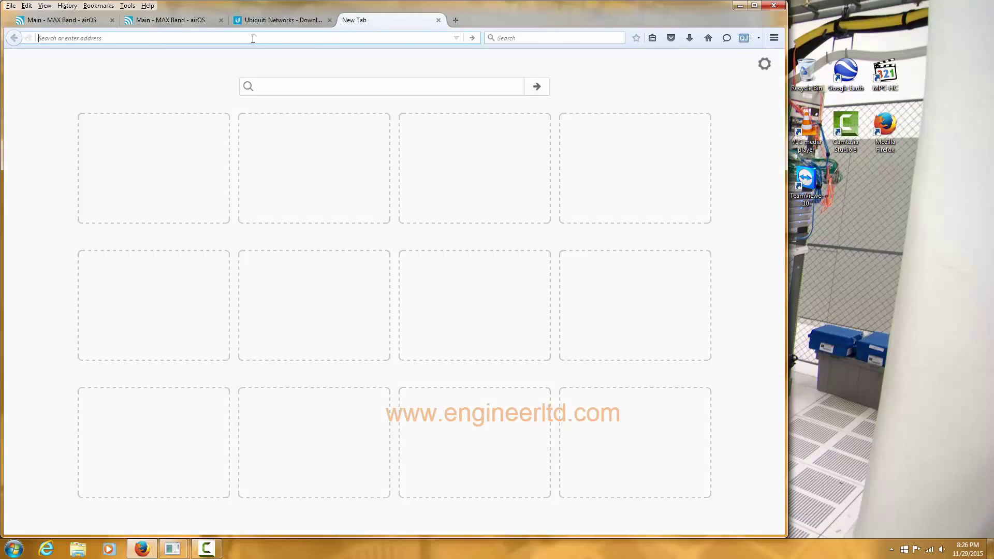
text(http)
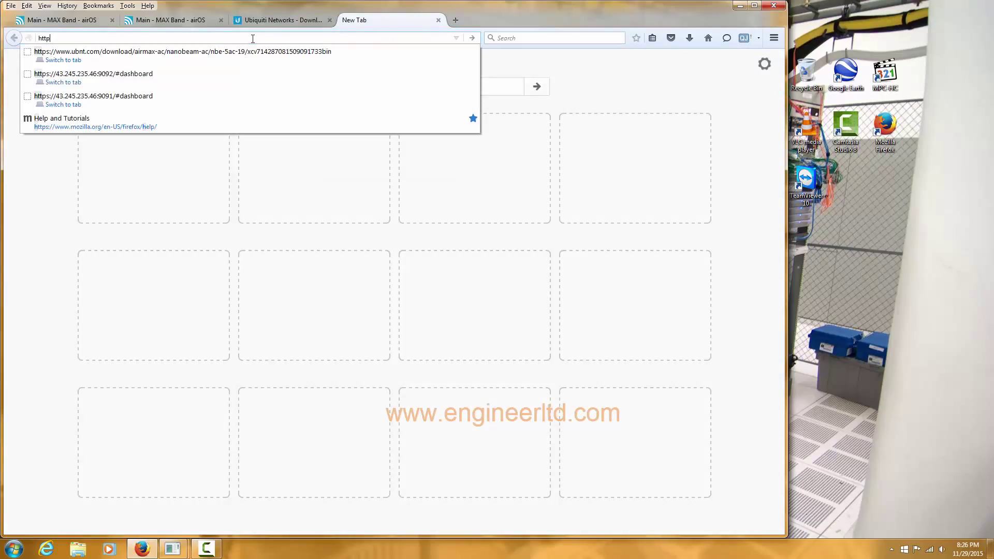
text(s:)
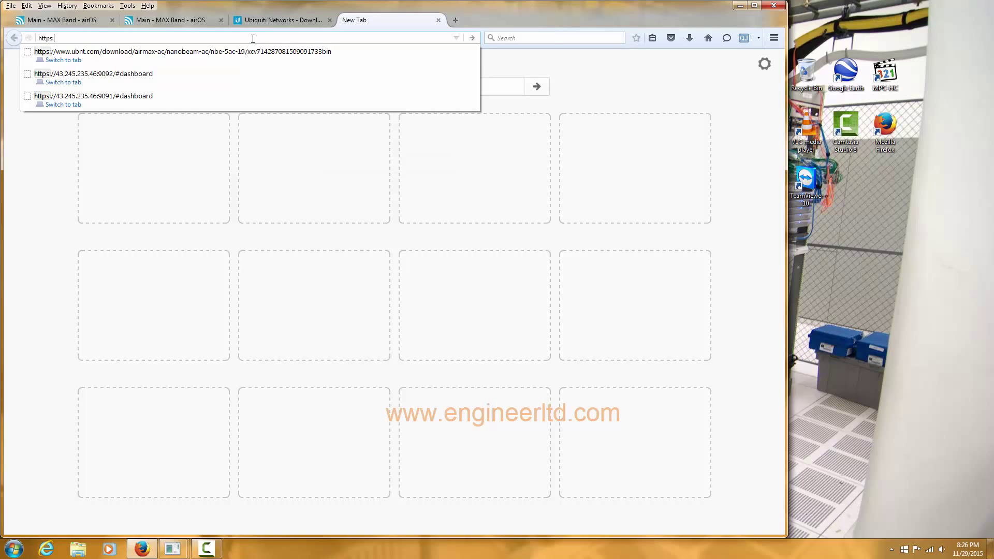
text(//192.168.1)
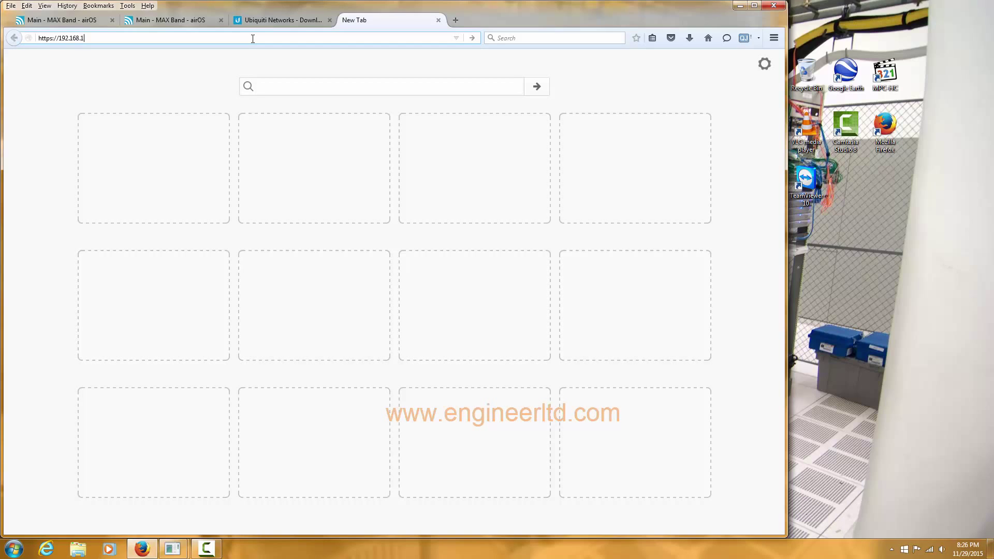
key(Return)
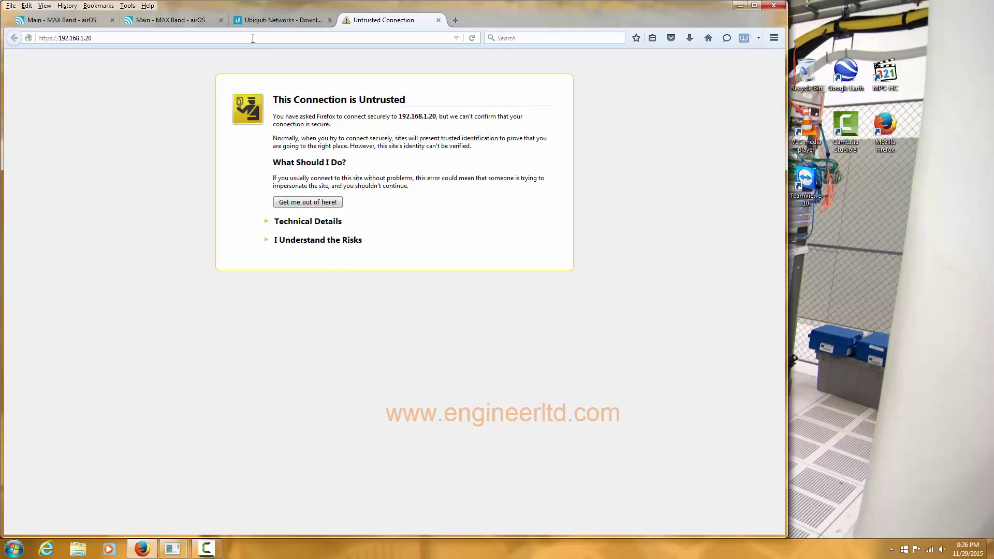
Add and confirm a security exception for the device's untrusted certificate
click(314, 242)
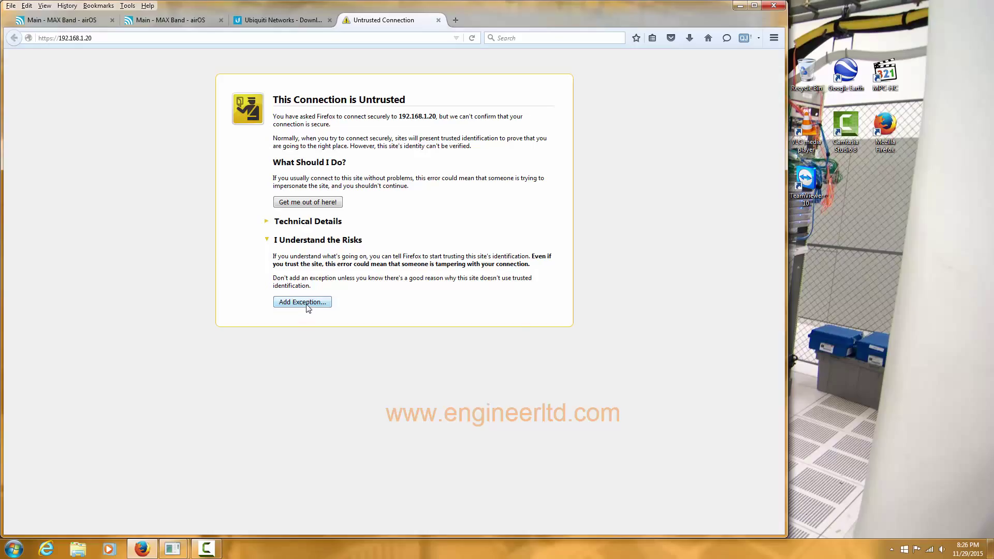
click(303, 302)
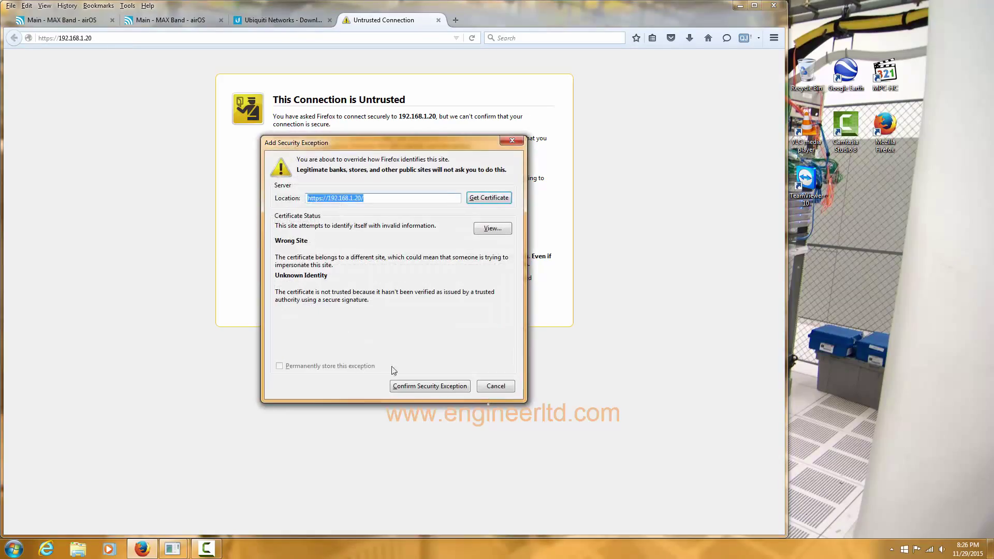
click(418, 388)
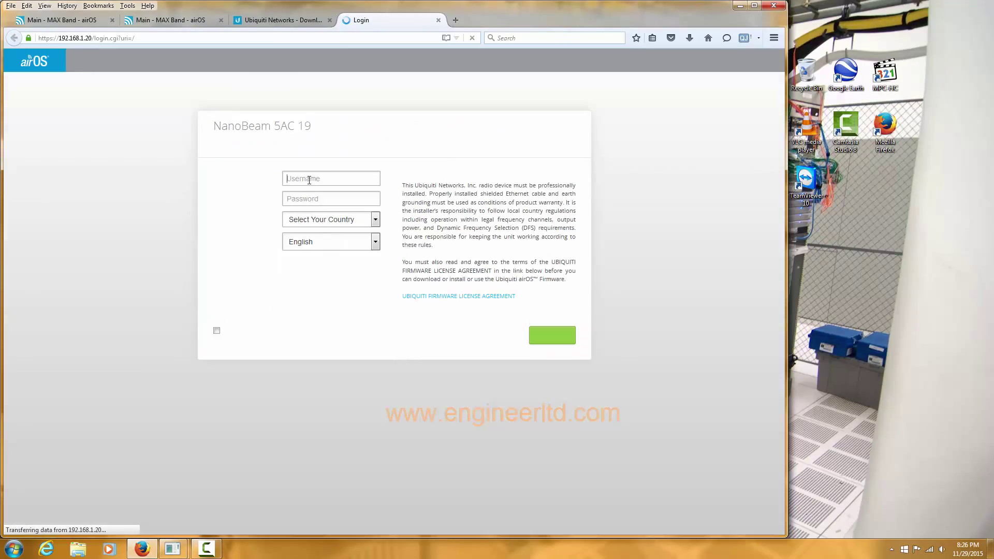
Log in with the default username and password, country United States, terms accepted
text(ubnt)
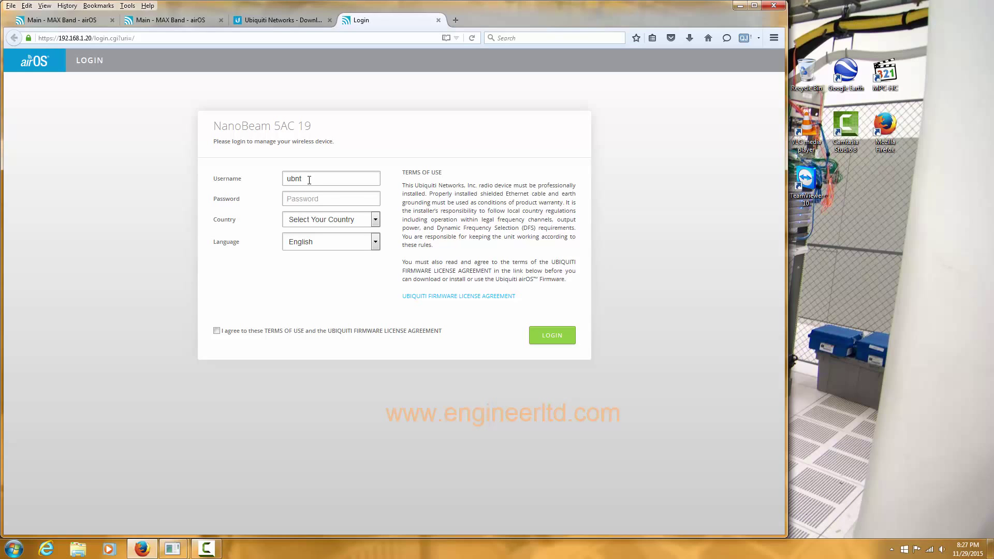
key(Tab)
text(ub)
click(376, 222)
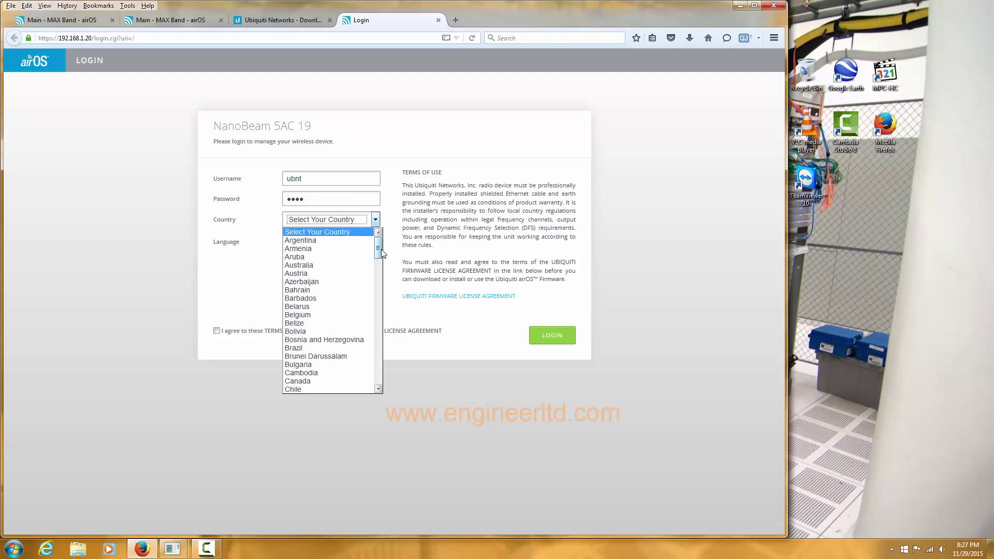
scroll(376, 383, down, 20)
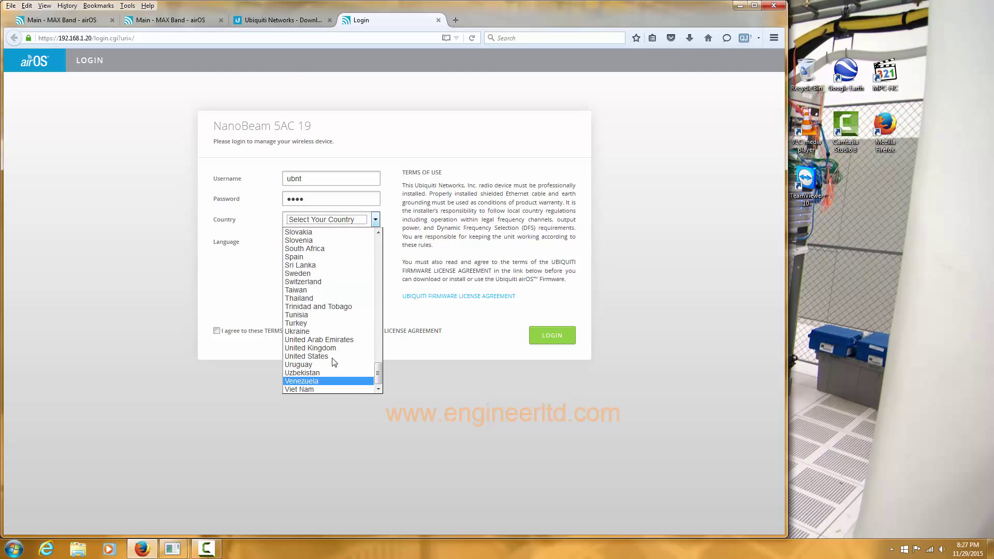
click(332, 356)
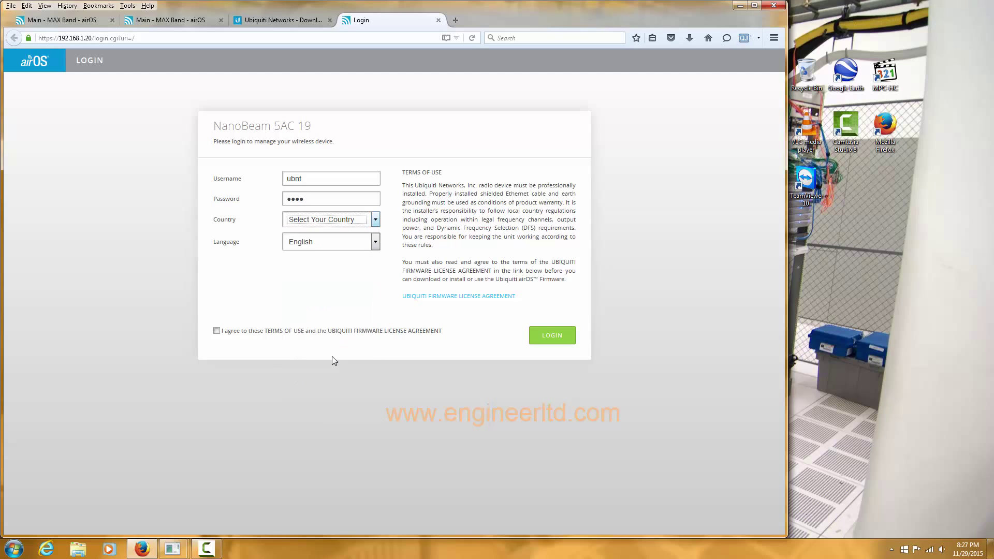
click(216, 332)
click(553, 337)
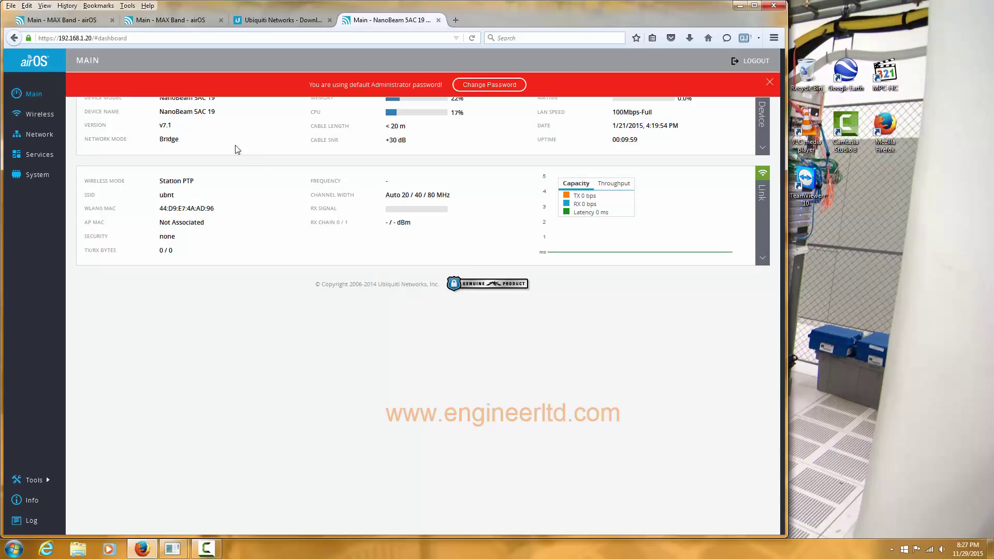
Upload the XC.v7.1.4 firmware file on the System page and start the upgrade
click(36, 179)
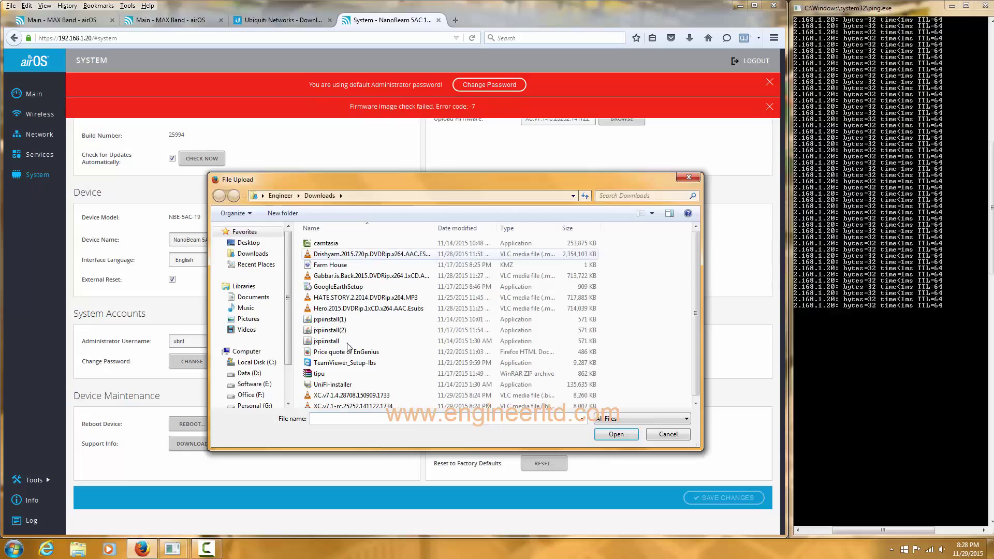
click(353, 395)
click(614, 434)
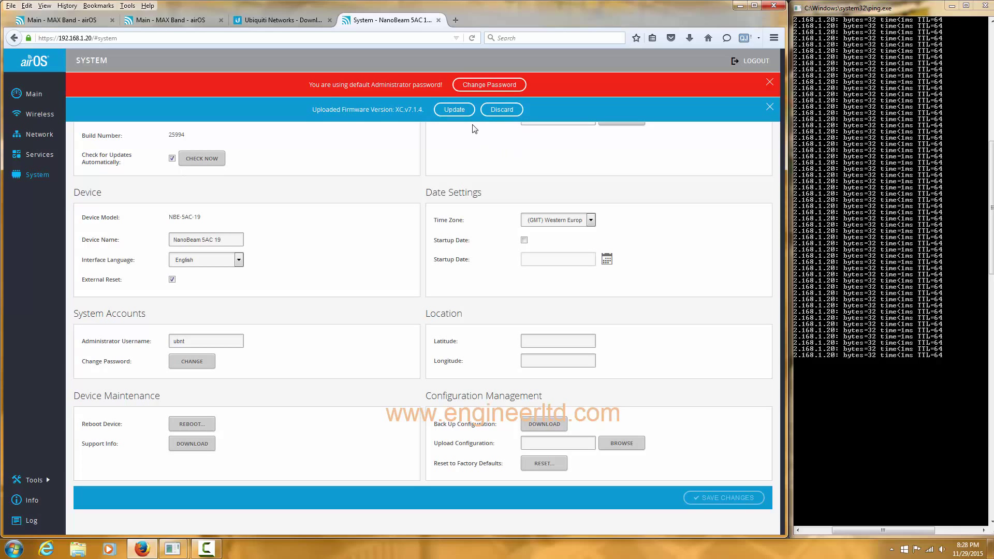
click(769, 81)
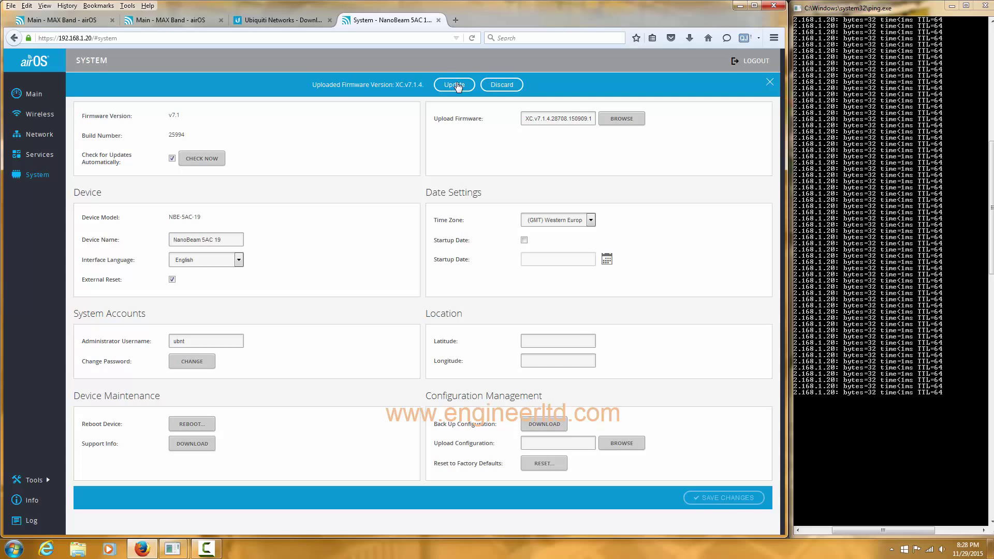
click(458, 86)
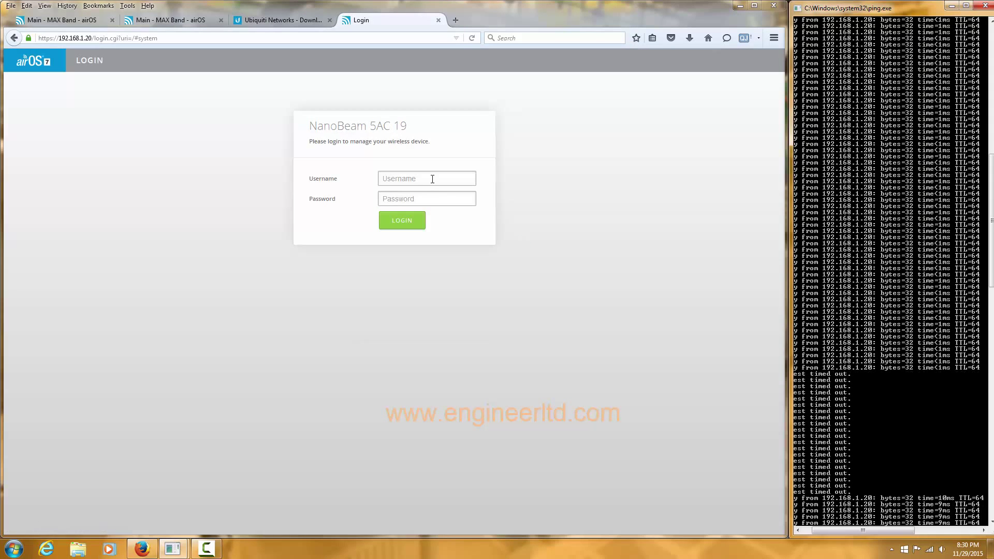
Sign back in with the default admin username and password after the reboot
click(433, 179)
text(ubn)
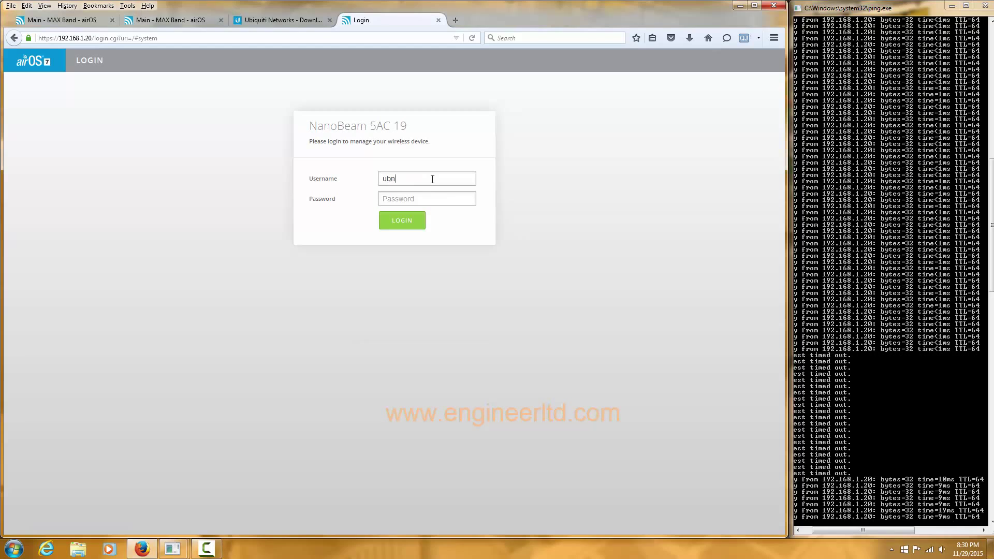
text(ubn)
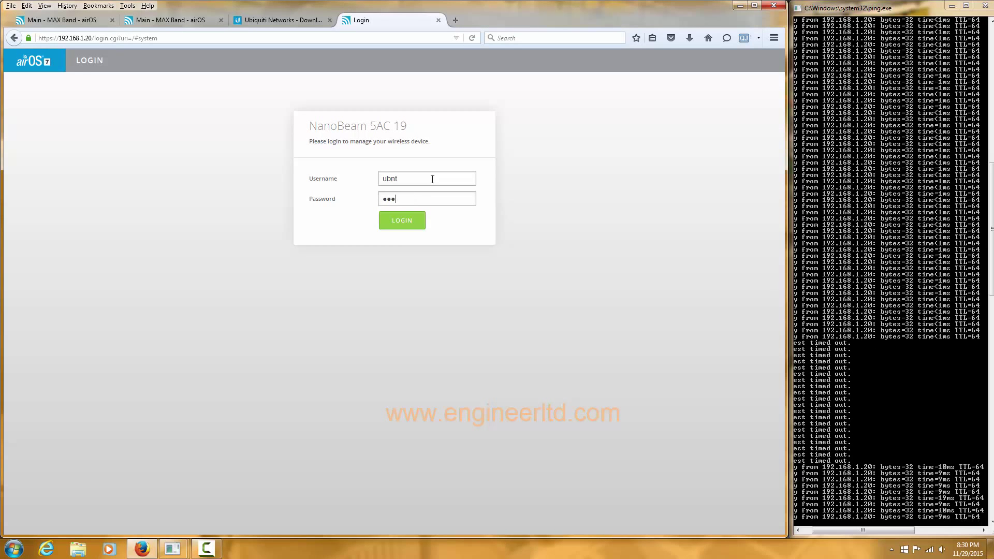
key(Return)
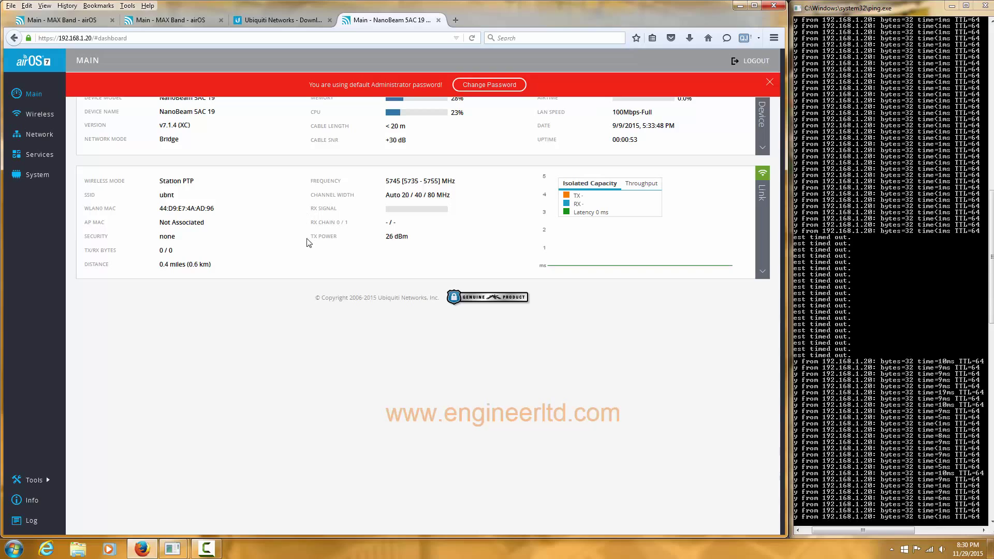
Dismiss the red default Administrator password banner on the v7.1.4 dashboard
click(770, 84)
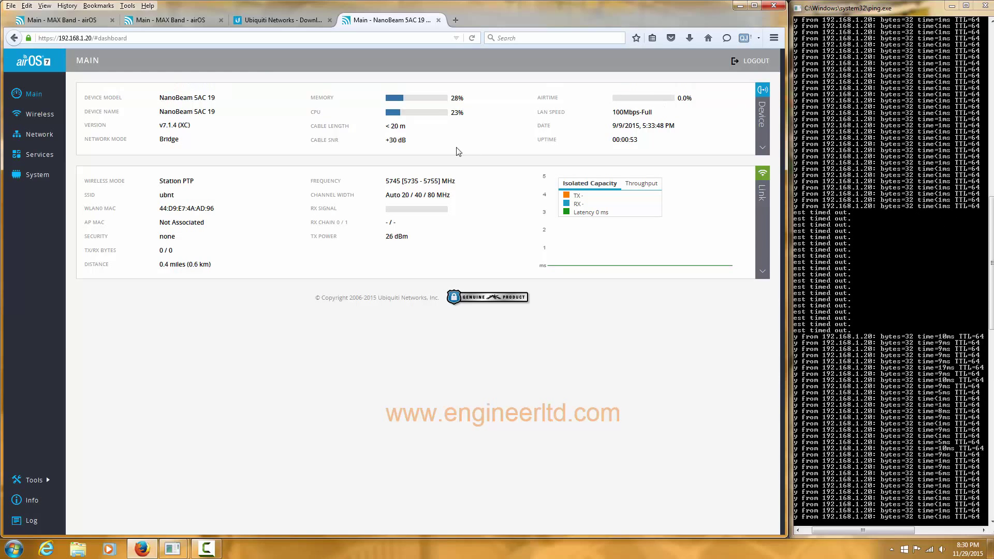
Set Wireless Mode to Access Point PTP and enable the Frequency List for editing
click(49, 118)
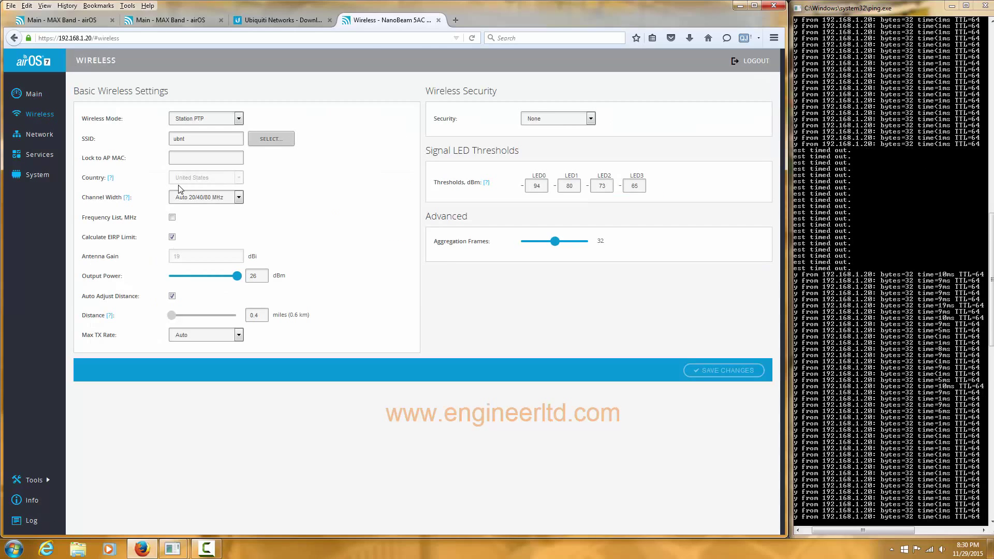
click(239, 118)
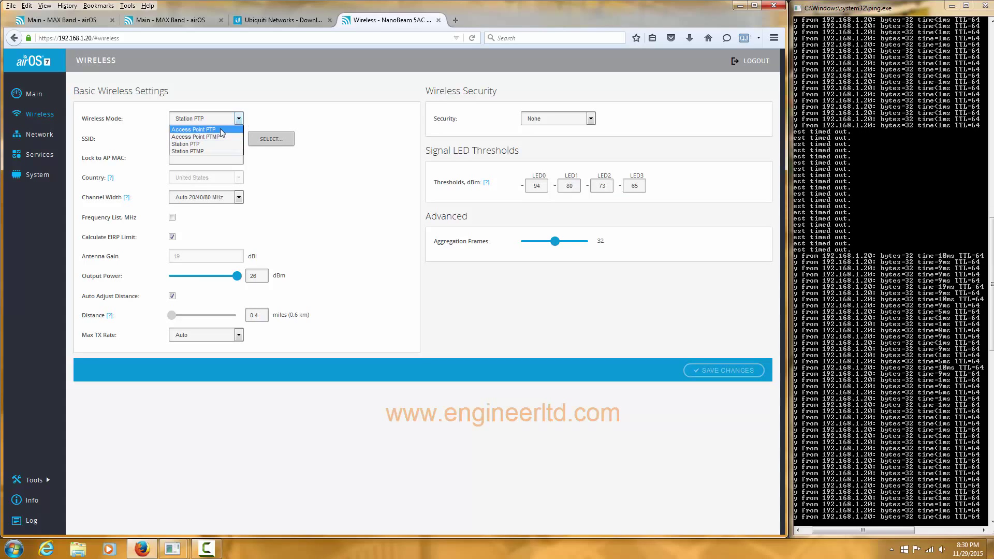
click(220, 129)
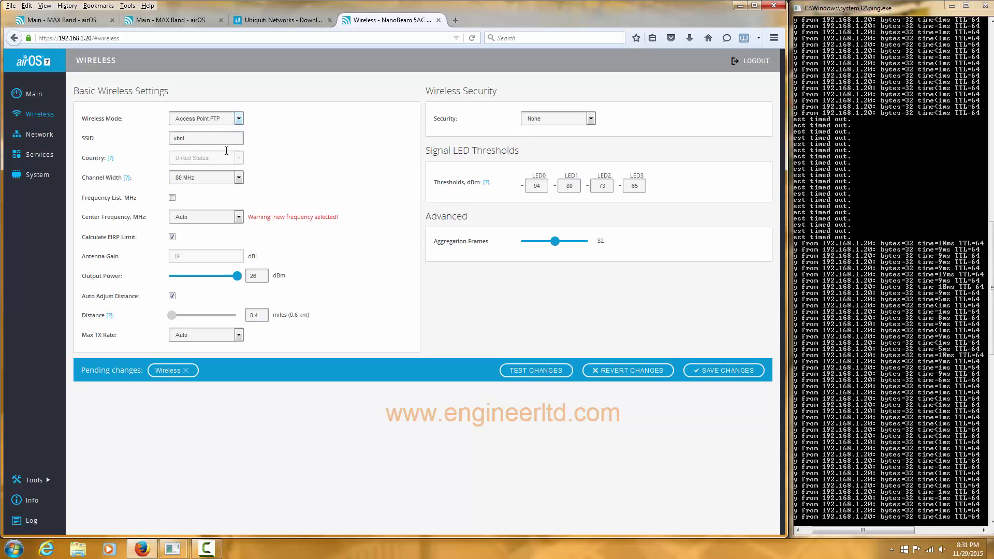
click(172, 198)
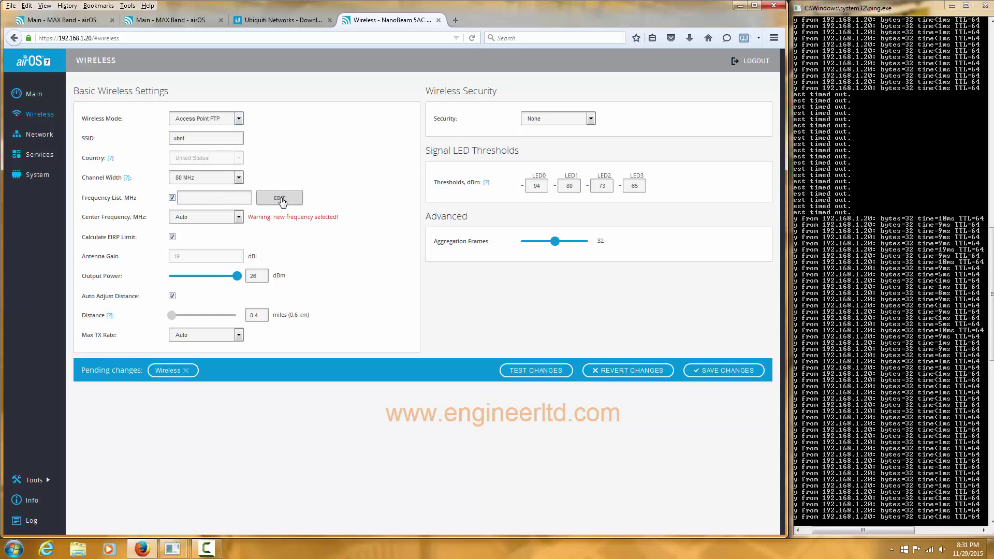
click(280, 199)
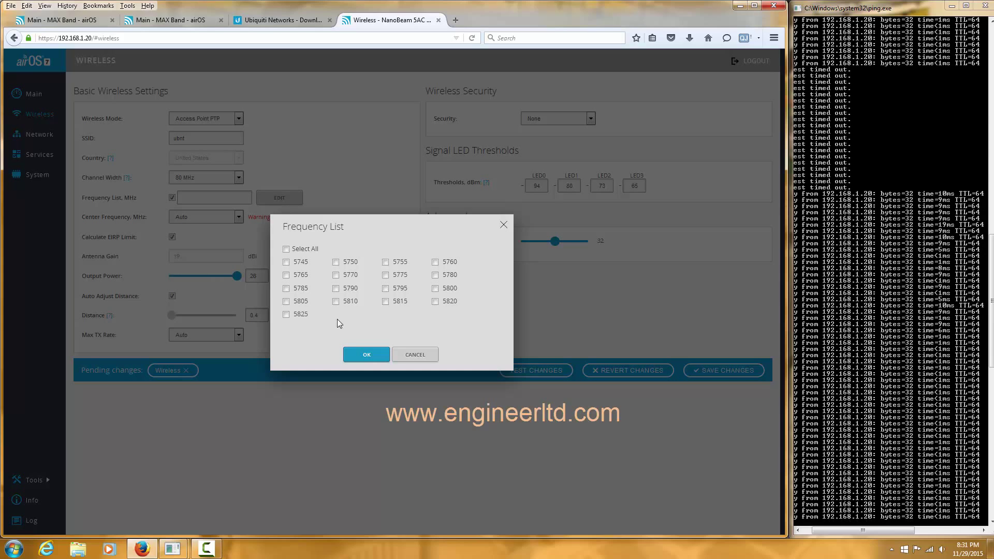
Restrict the frequency list to 5825 MHz only, leaving center frequency on Auto
click(286, 314)
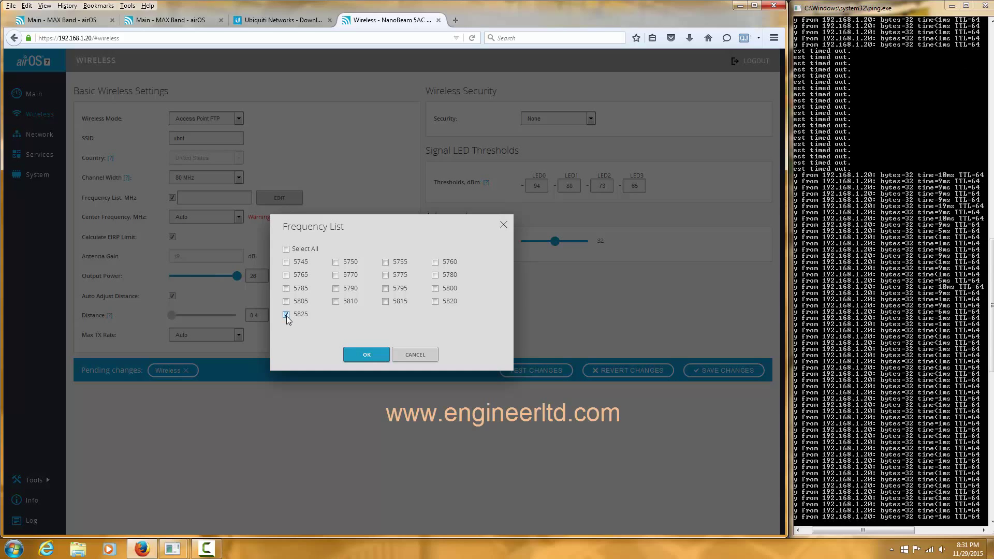
click(371, 354)
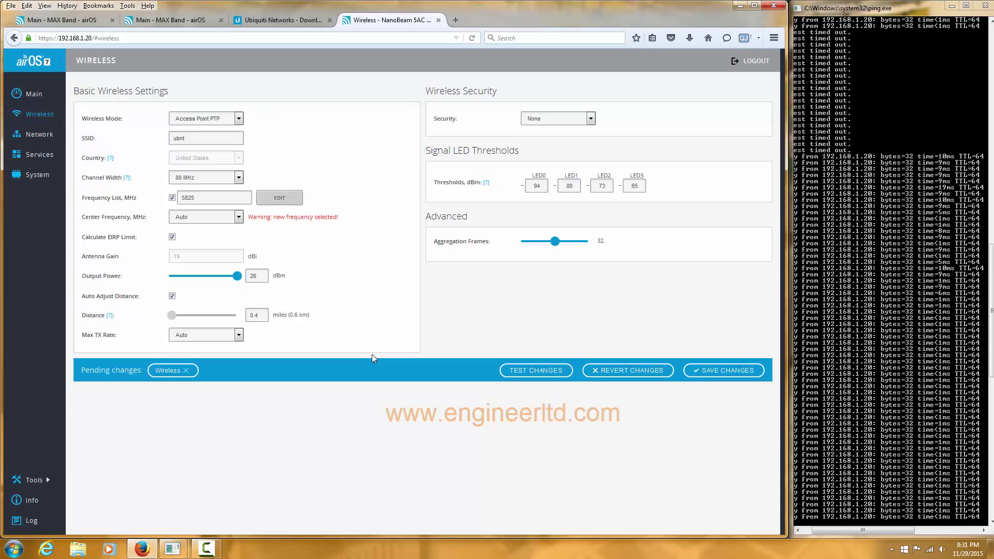
click(239, 218)
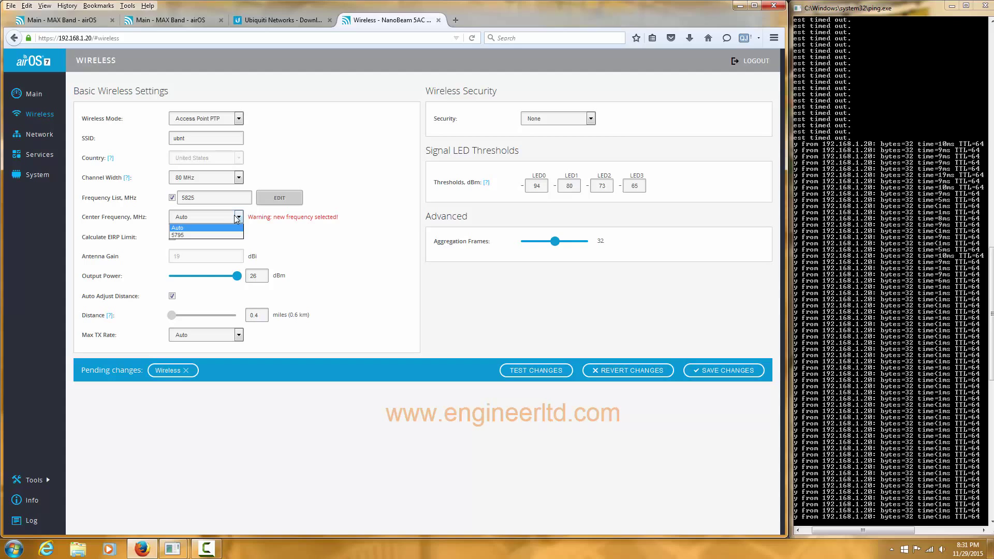
click(289, 237)
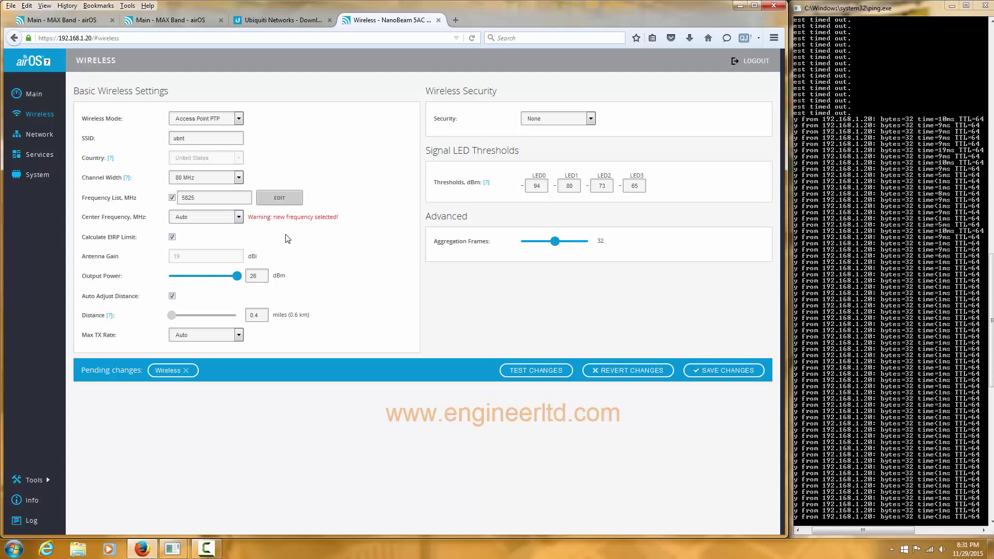
Change the EIRP limit option and set distance to 15.4 miles (24.8 km) with Auto Adjust on
click(172, 237)
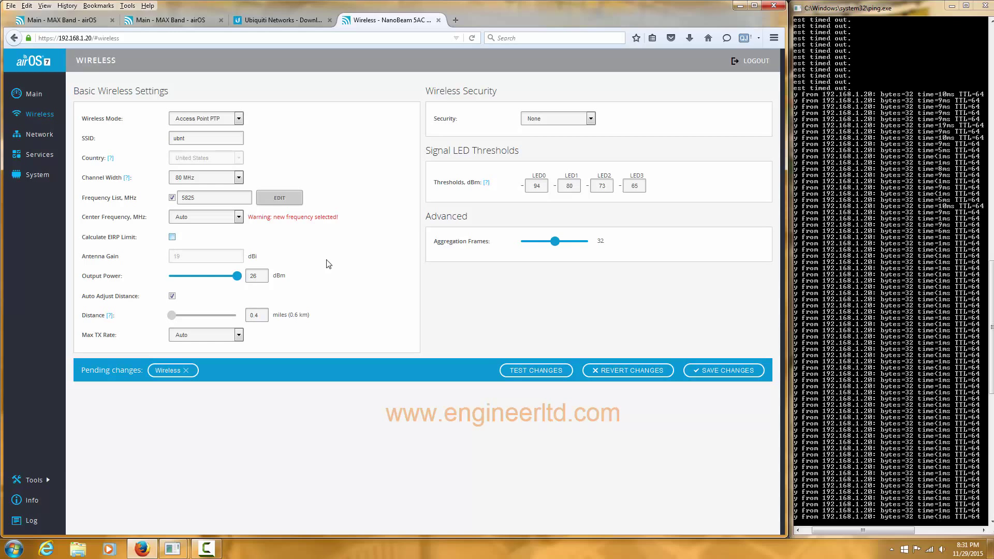
click(171, 316)
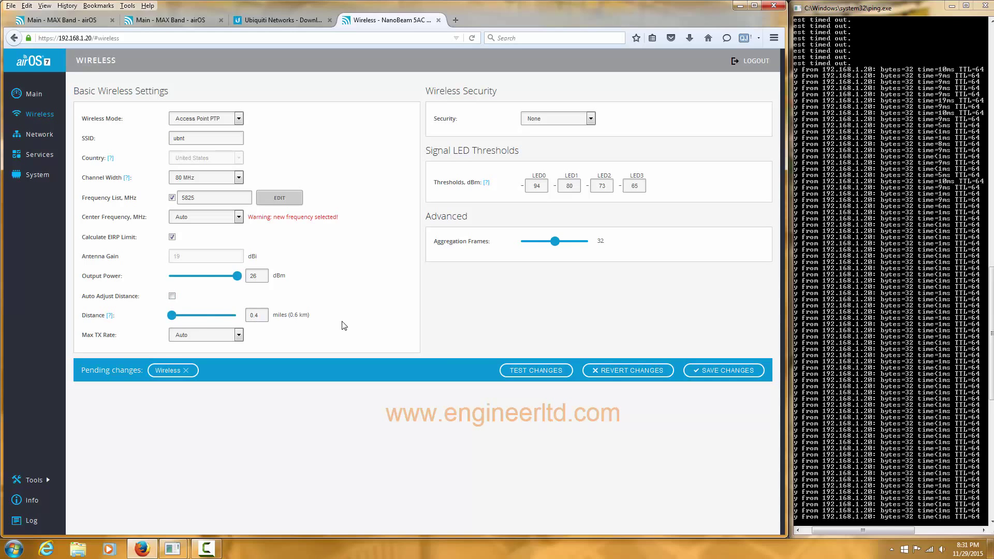
key(End)
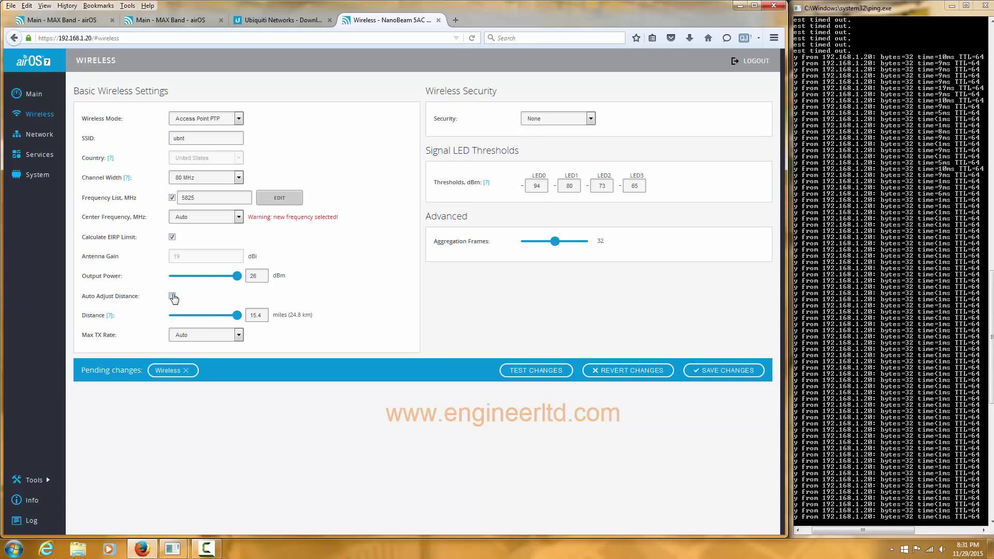
click(172, 296)
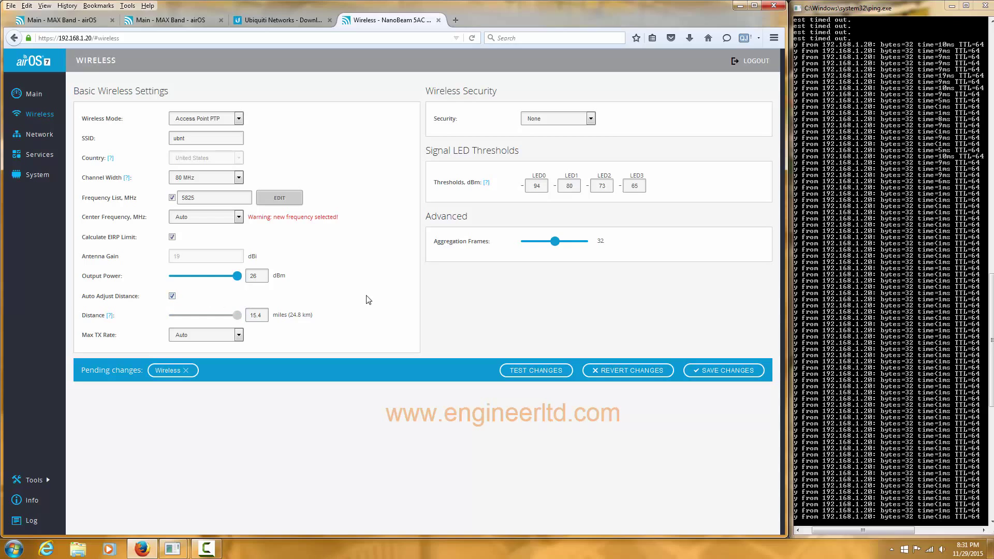
Replace the default administrator password by entering the current password and a new one twice
click(724, 371)
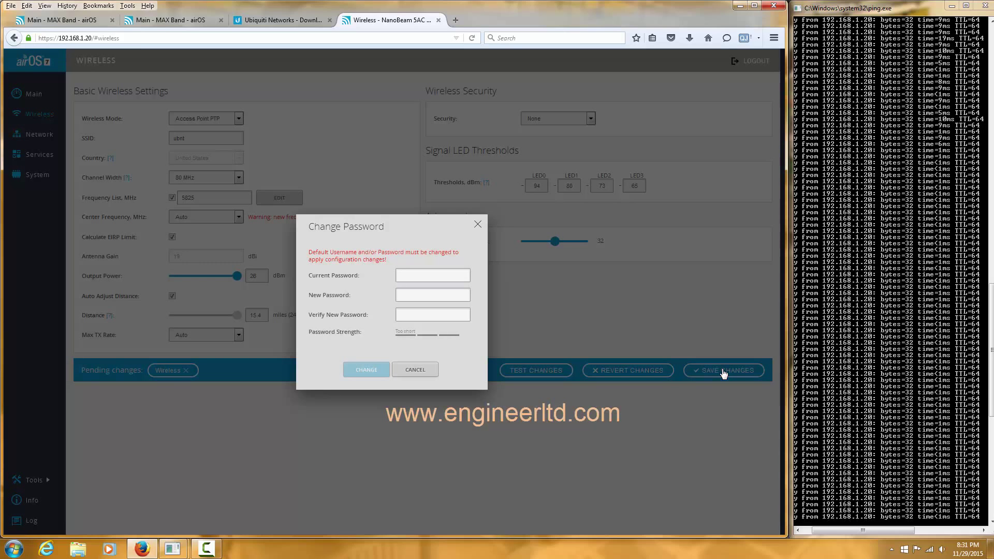
click(446, 275)
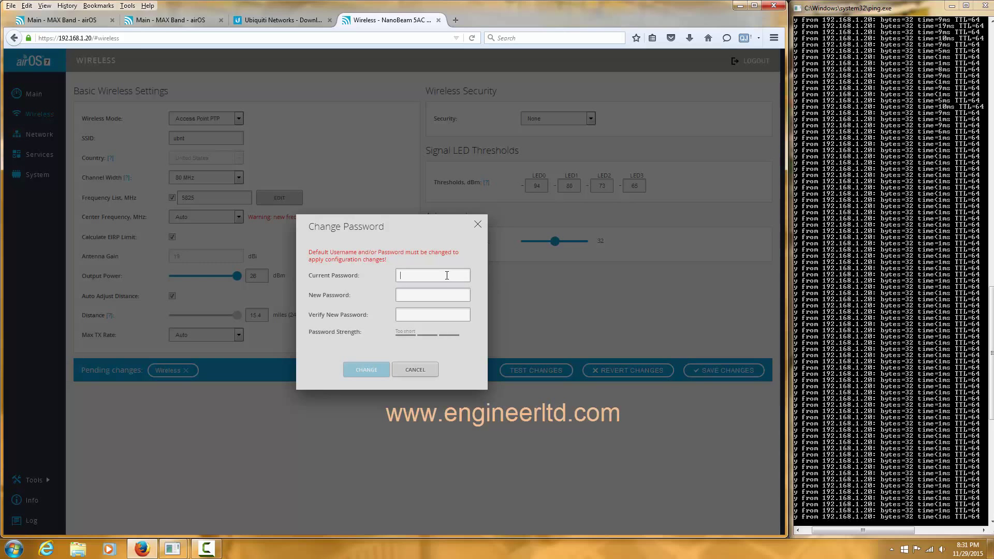
text(ubnt)
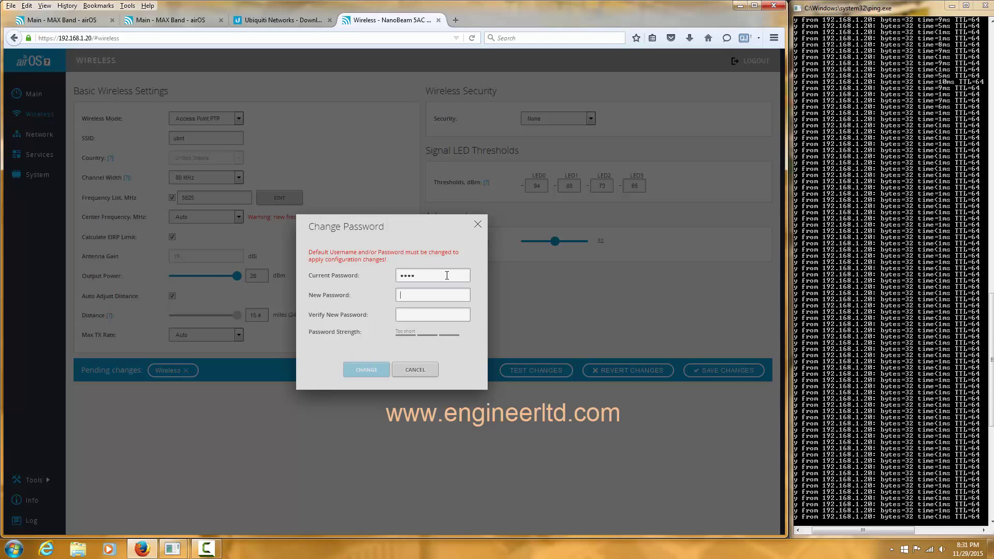
text(••)
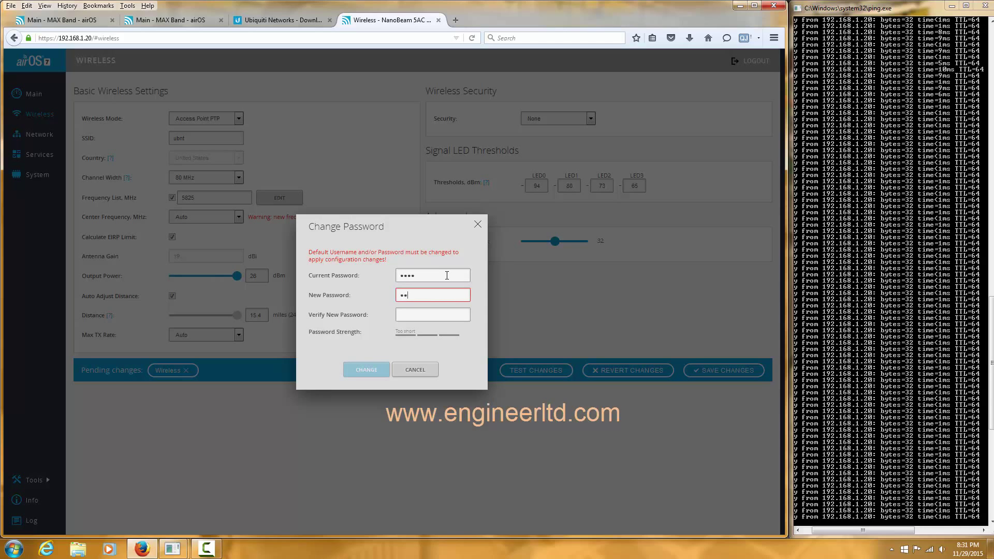
text(•••••)
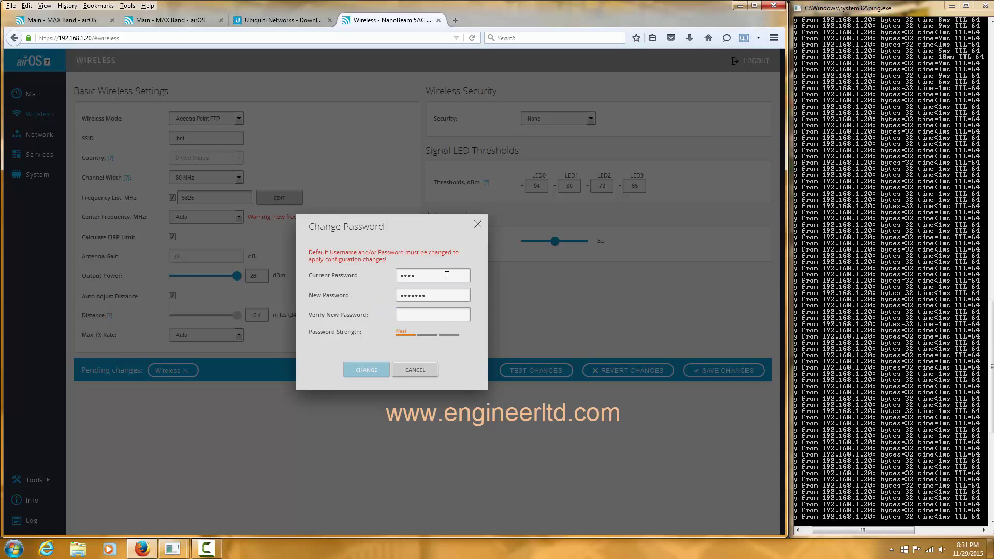
text(••••••)
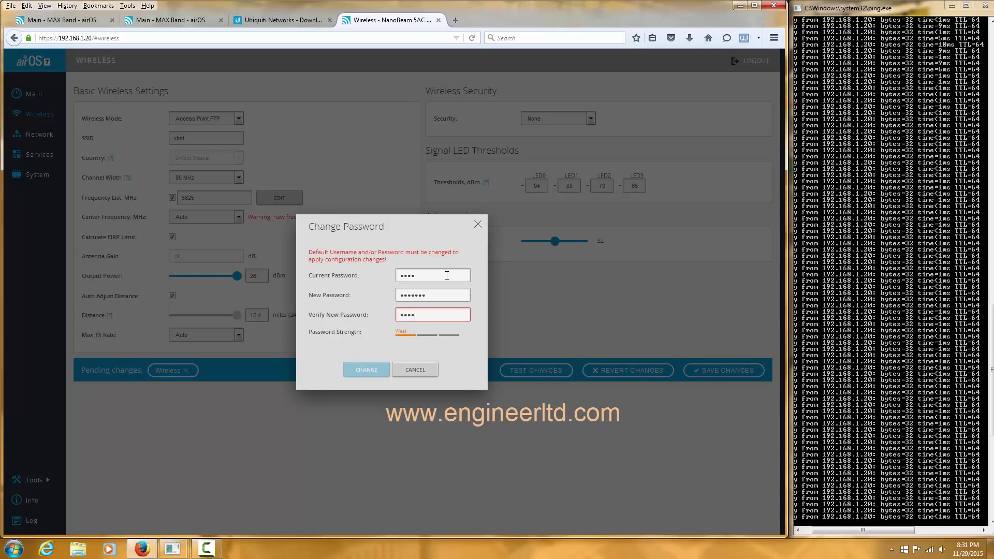
text(•)
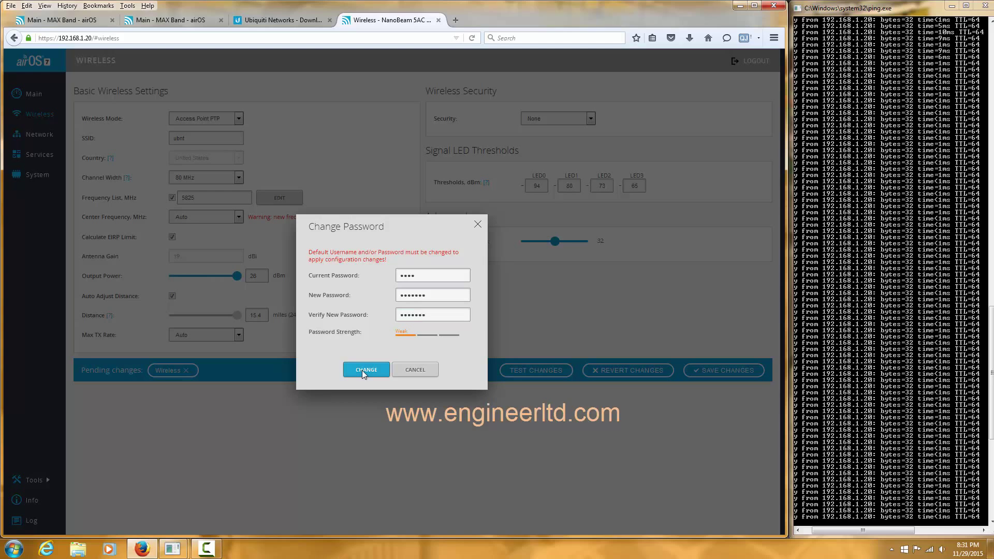
click(366, 369)
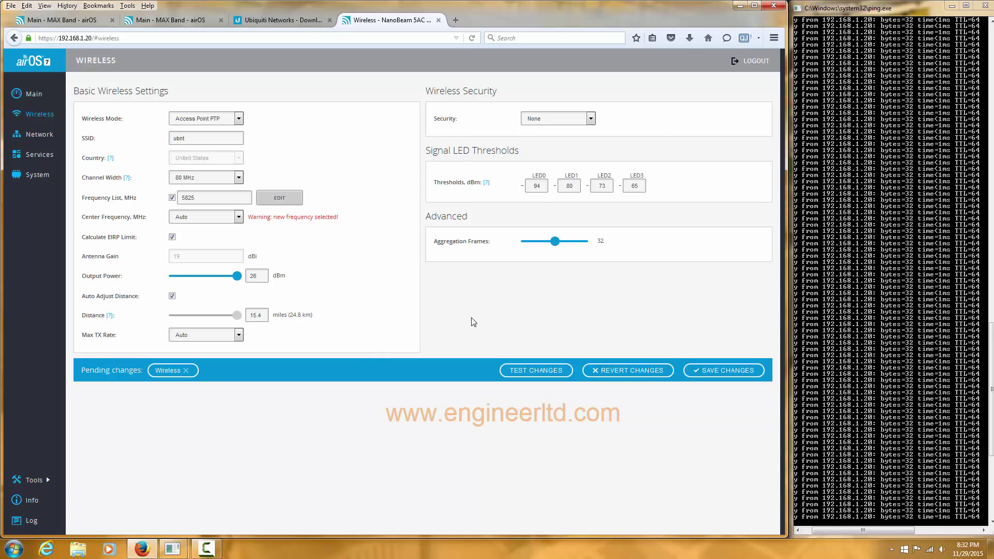
Apply the pending Access Point PTP, 80 MHz, 5825 MHz, 15.4-mile wireless settings
click(716, 371)
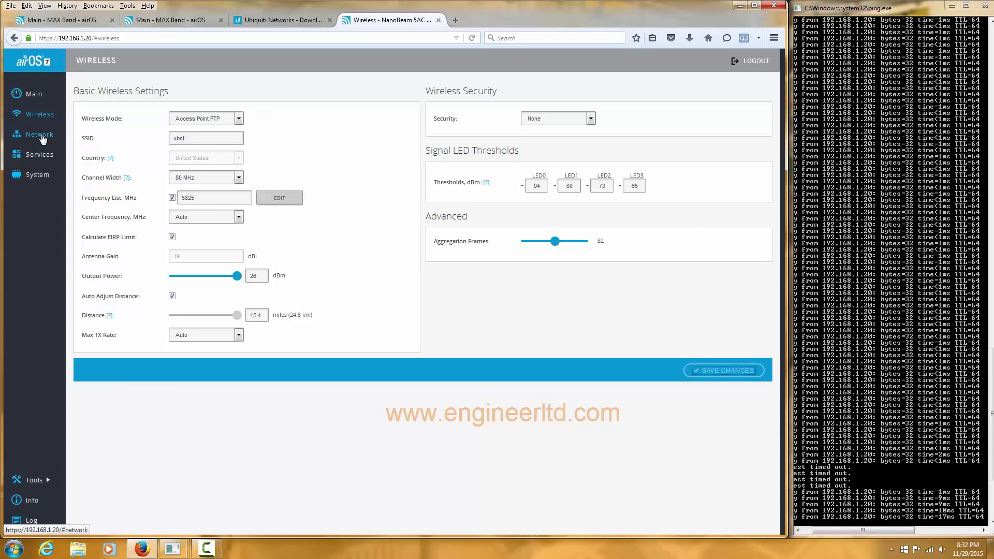
Check the Network, Services and System pages, then confirm Access Point PTP, 5825 MHz, 80 MHz on Main
click(42, 136)
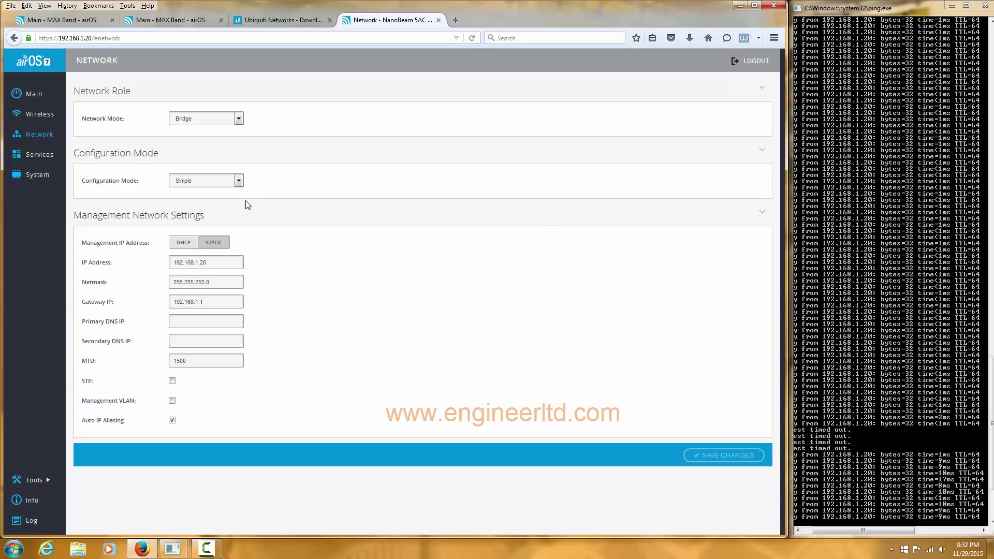
click(36, 155)
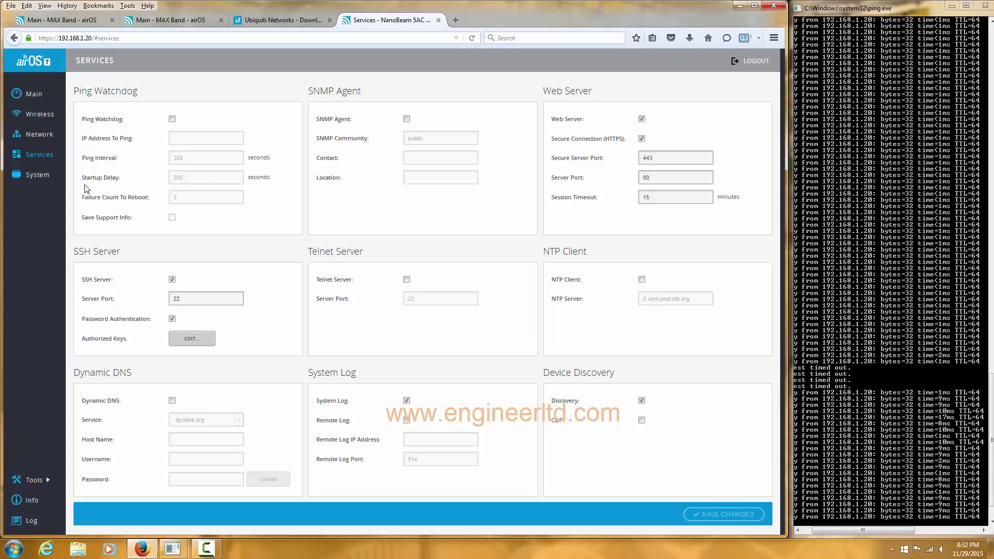
click(32, 176)
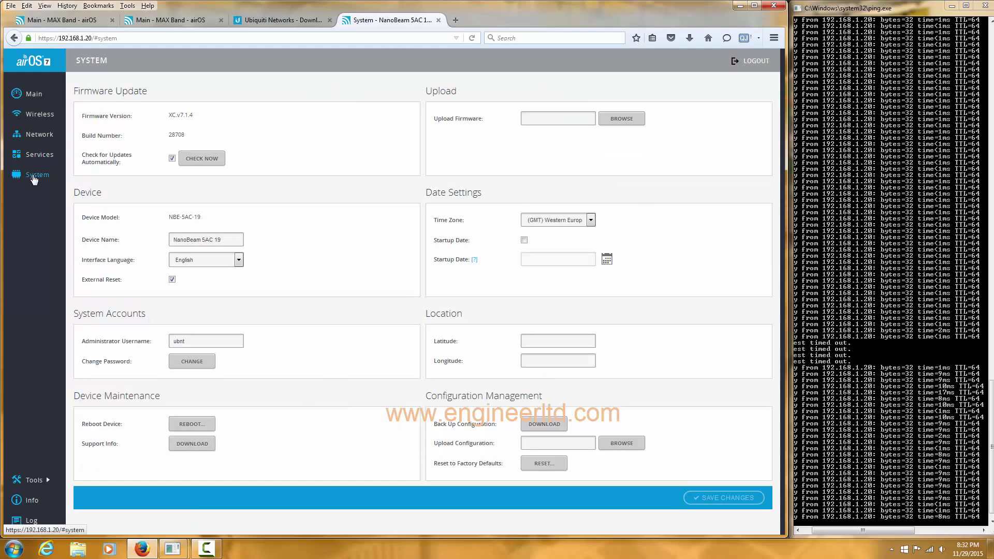
click(31, 96)
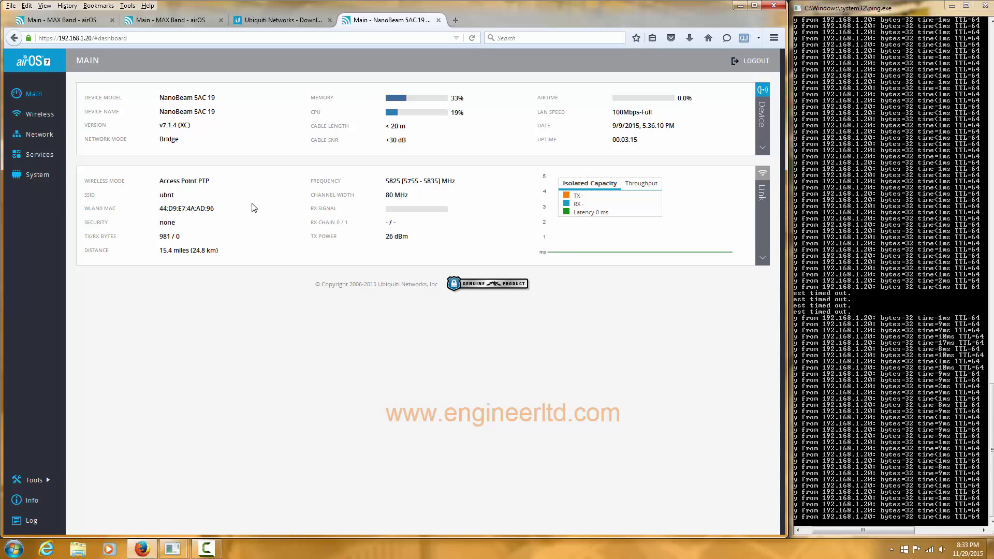
click(38, 116)
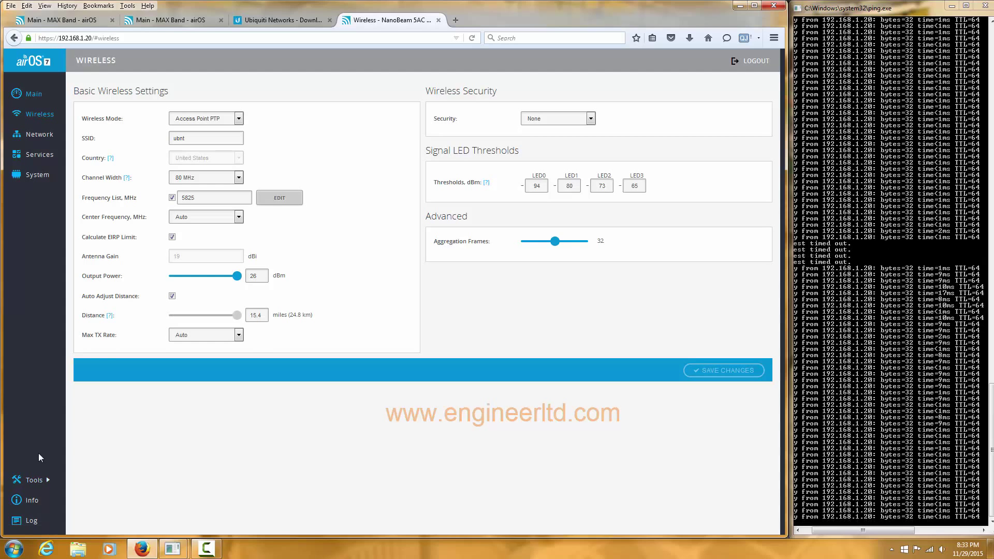
click(36, 482)
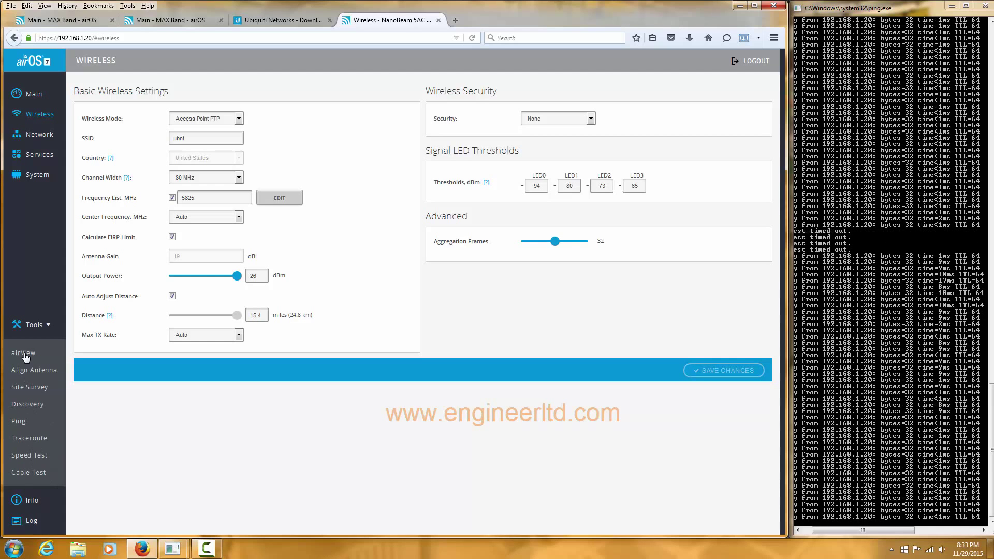
click(29, 387)
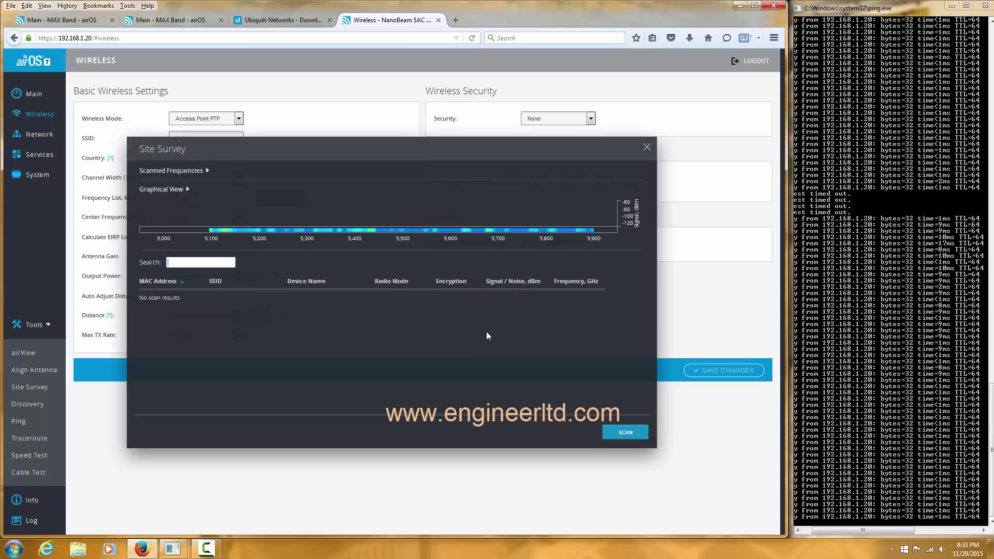
click(647, 148)
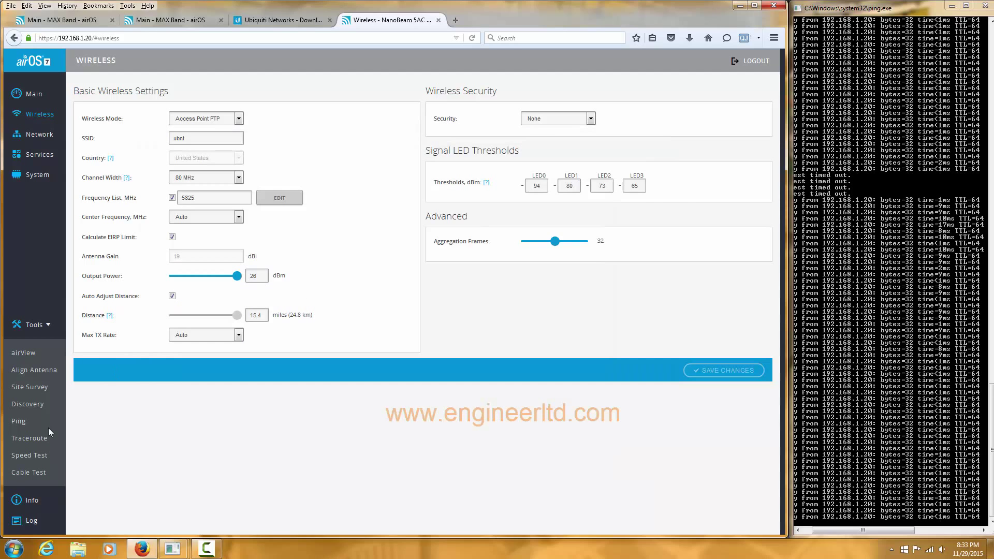
click(36, 456)
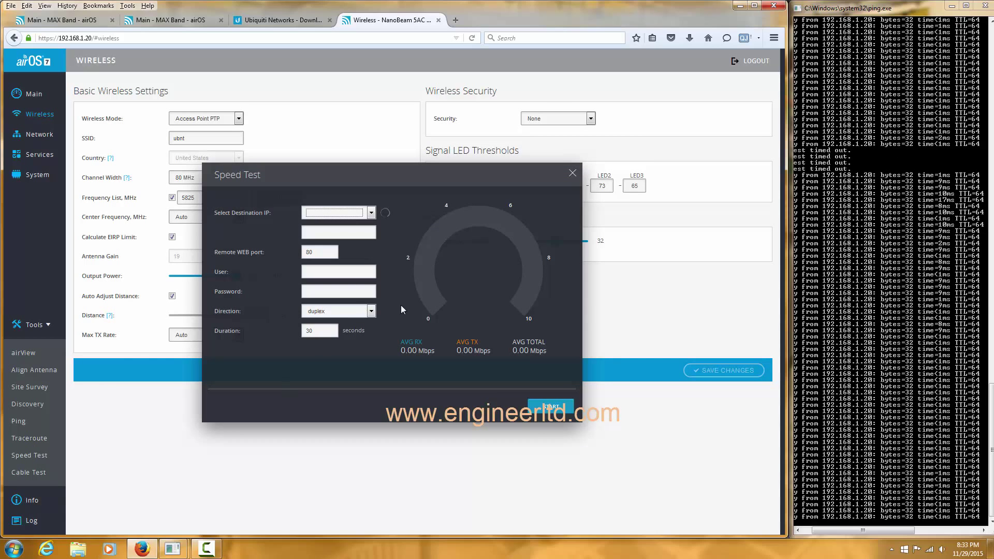
click(572, 172)
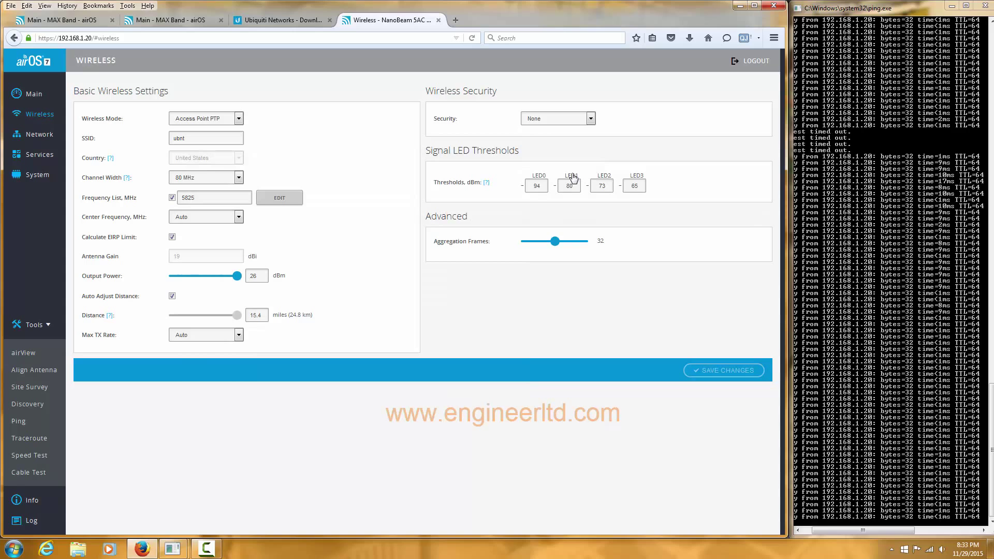
click(545, 119)
click(296, 129)
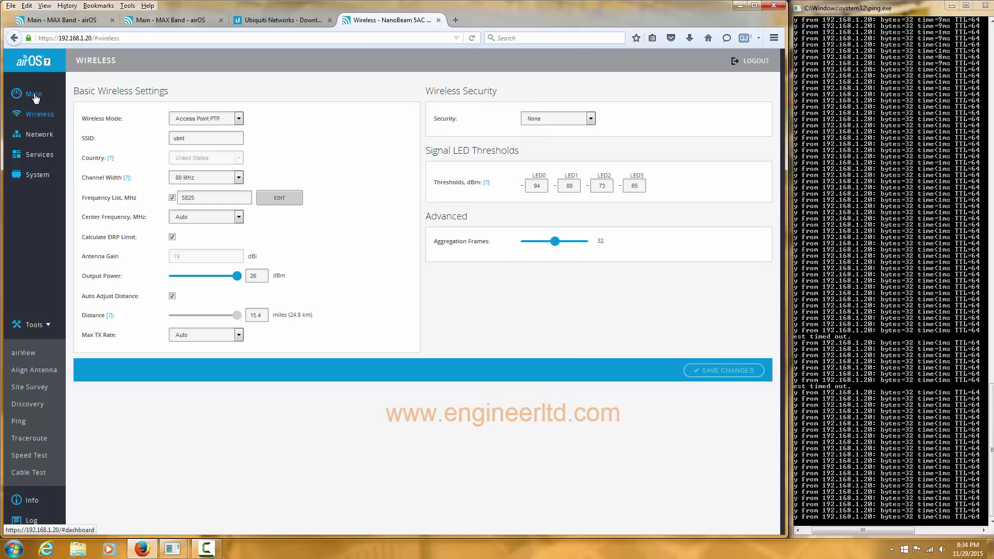
click(34, 94)
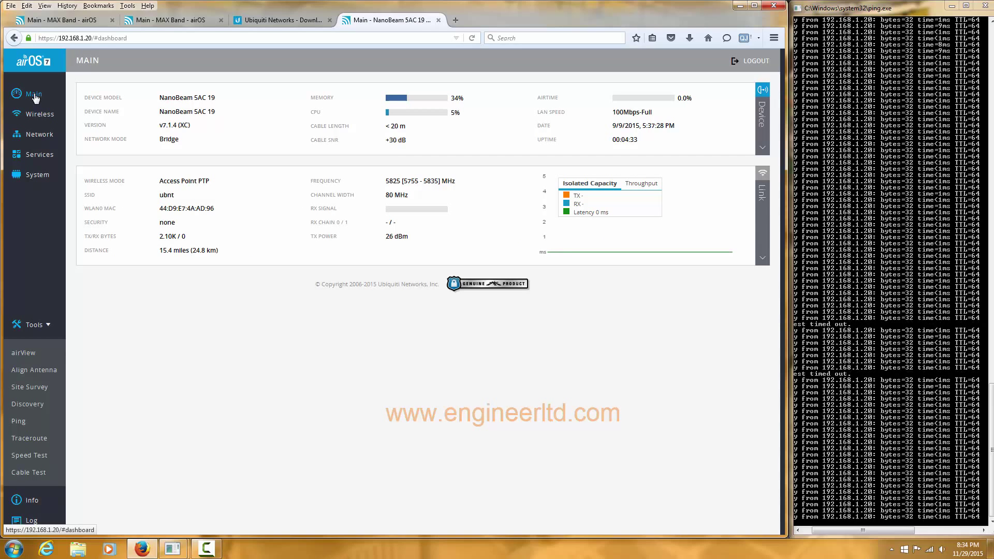